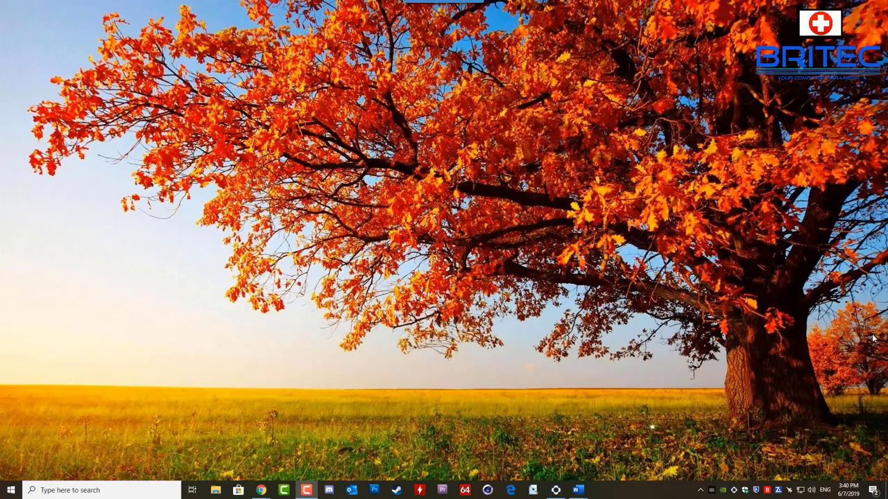
# Step: Review the running apps and background processes in Task Manager, closing it when done
pyautogui.rightClick(600, 489)
pyautogui.click(632, 448)
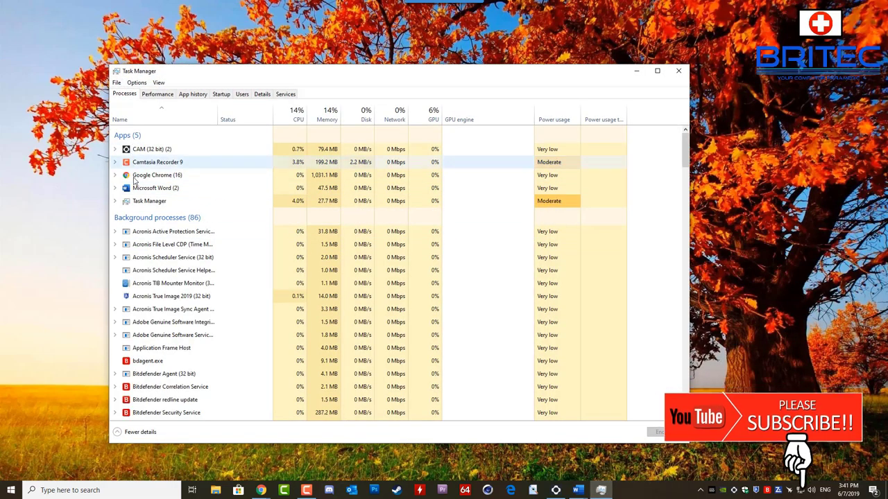
pyautogui.scroll(-5, 146, 373)
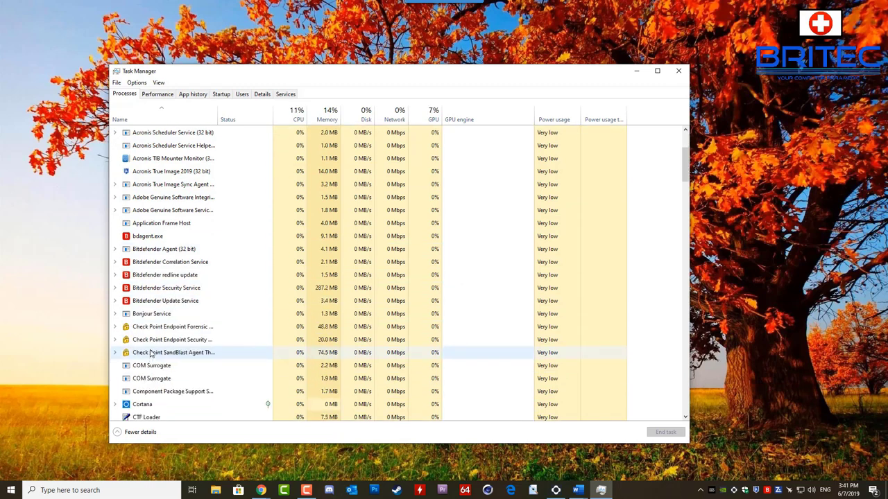
pyautogui.scroll(-8, 151, 348)
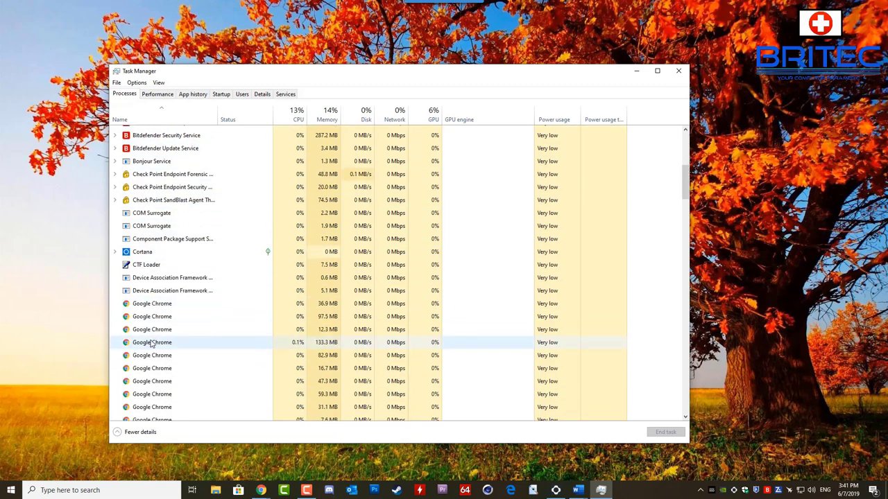
pyautogui.scroll(-2, 152, 340)
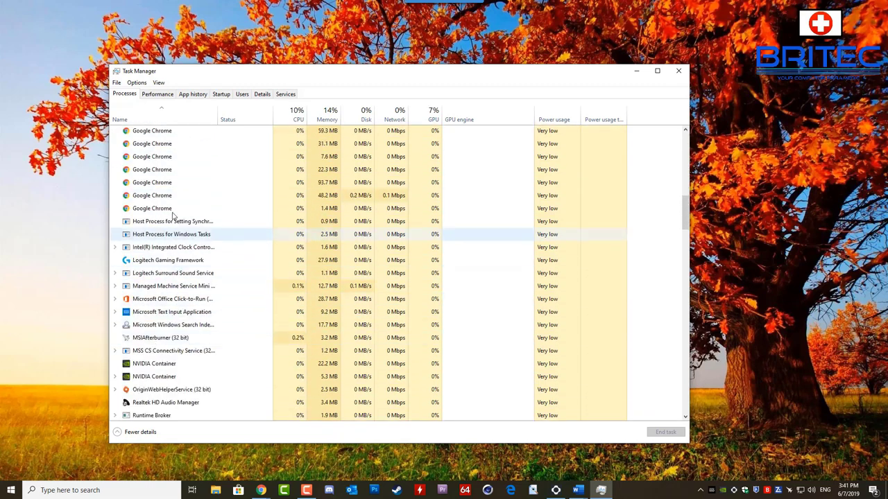
pyautogui.scroll(-1, 172, 385)
pyautogui.scroll(3, 171, 386)
pyautogui.scroll(7, 174, 381)
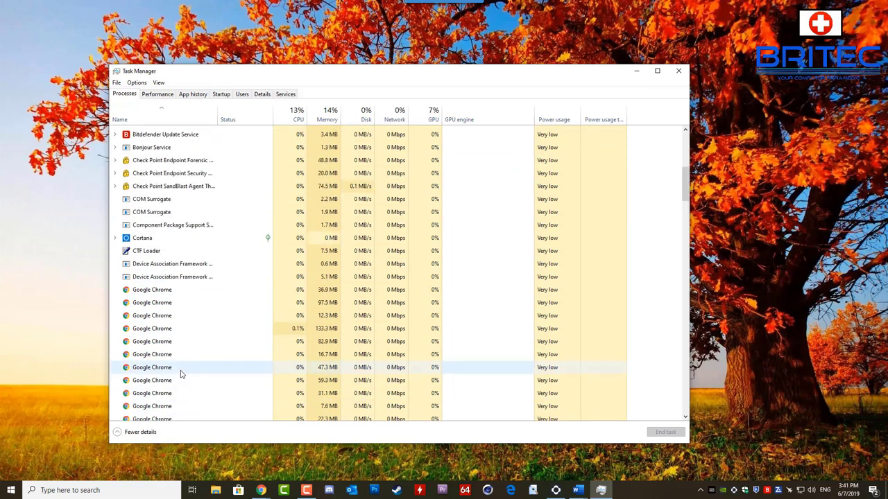
pyautogui.scroll(2, 183, 373)
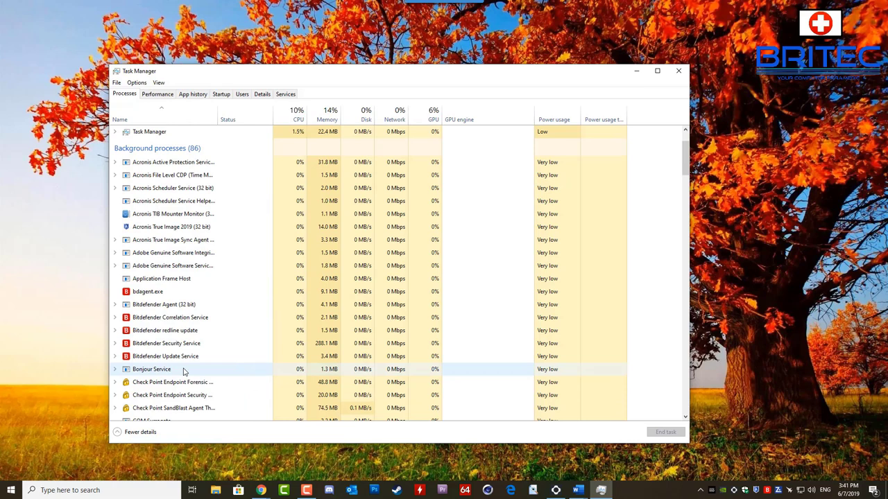
pyautogui.scroll(2, 183, 372)
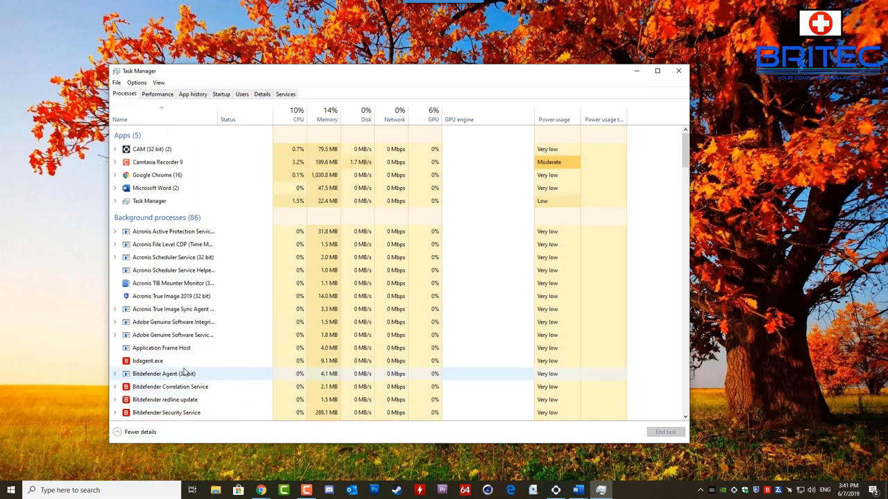
pyautogui.click(678, 72)
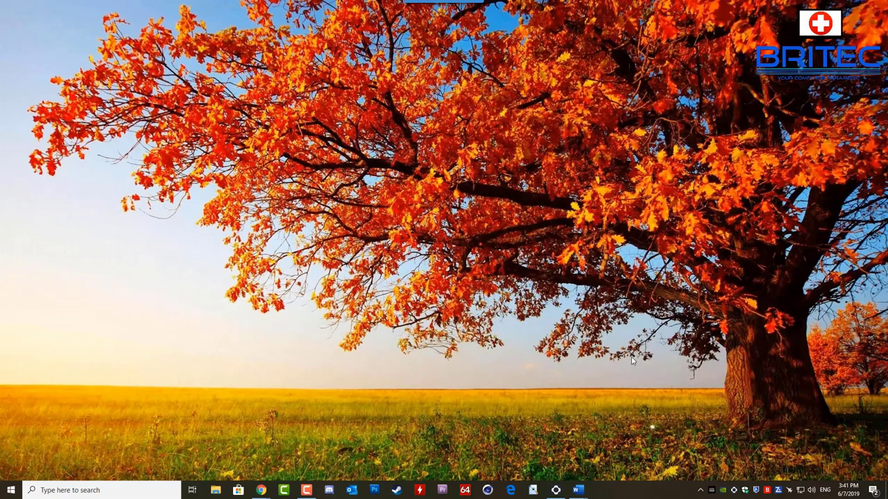
# Step: Download Process Explorer from the Sysinternals page in Chrome and open the downloaded zip archive
pyautogui.click(305, 490)
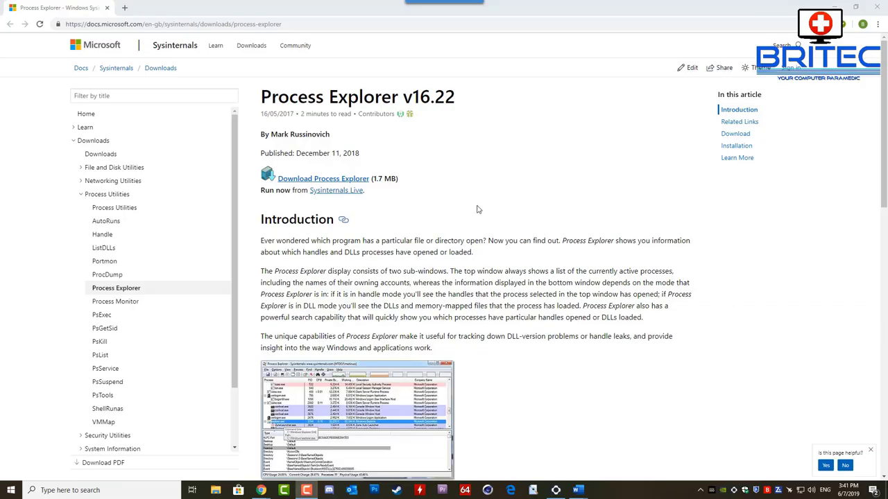
pyautogui.click(344, 182)
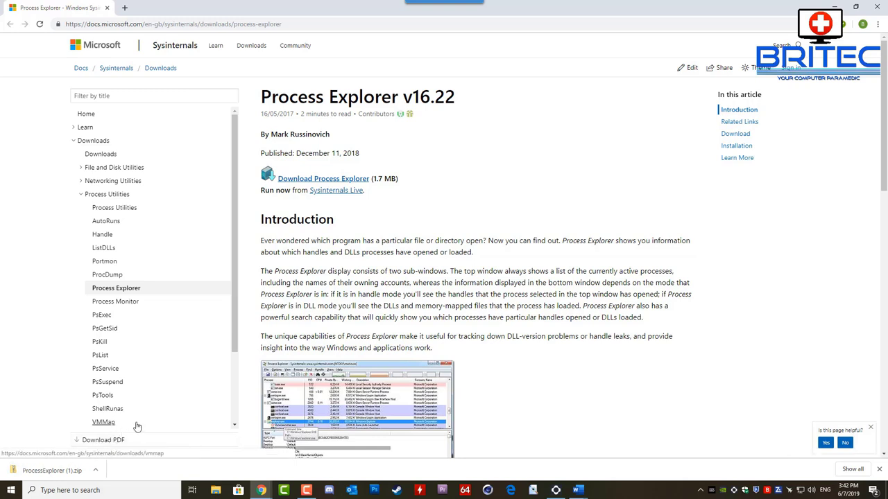
pyautogui.click(53, 473)
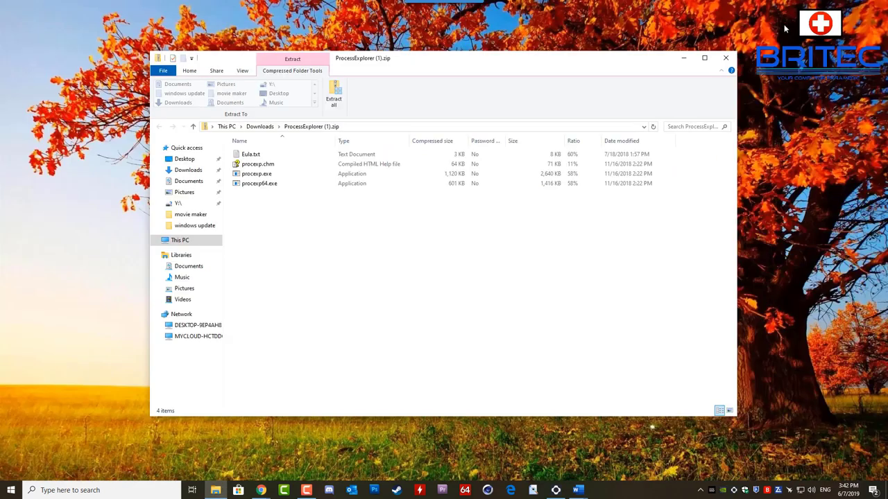
pyautogui.click(274, 183)
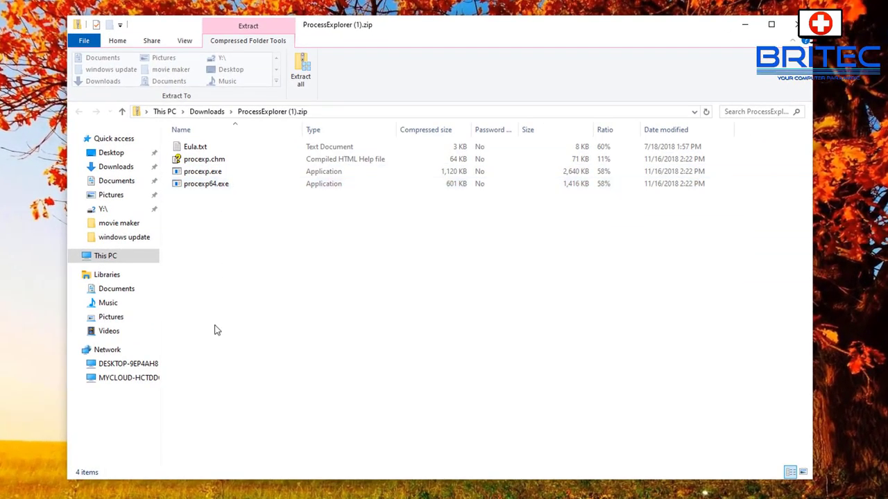
# Step: Create a folder named tools in the root of the Windows 10 (C:) drive using a separate File Explorer window
pyautogui.rightClick(104, 498)
pyautogui.click(104, 498)
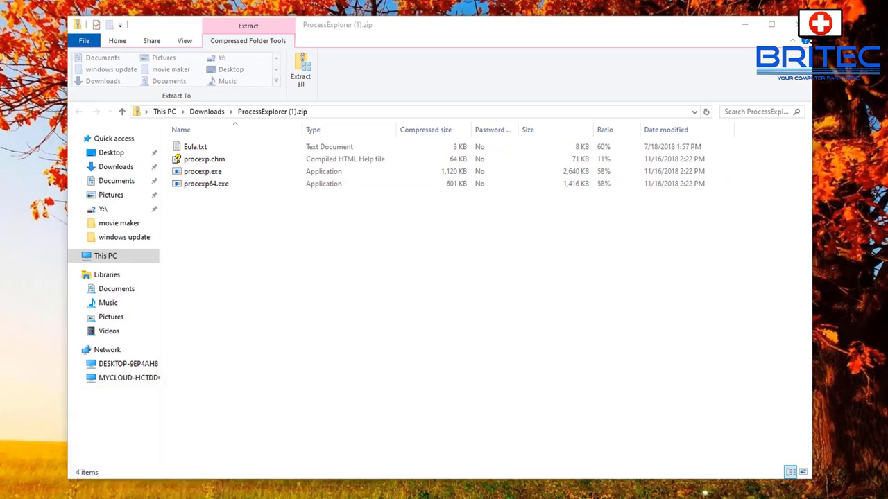
pyautogui.moveTo(367, 43); pyautogui.dragTo(346, 32)
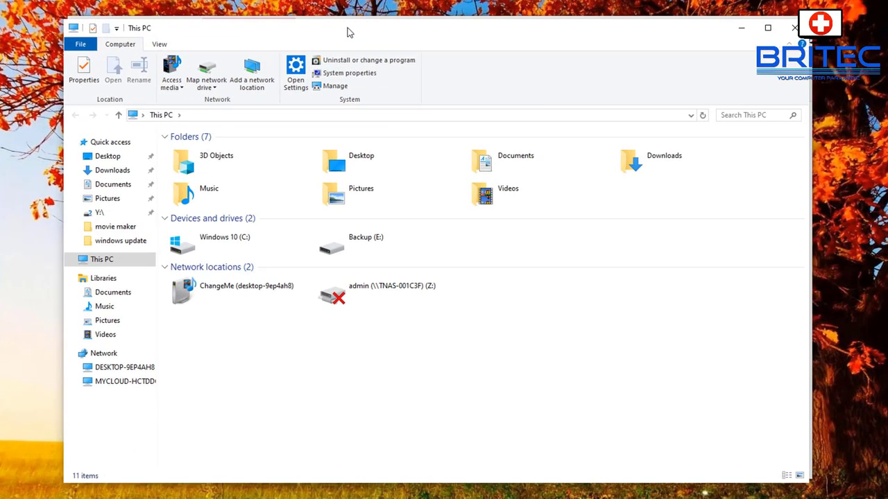
pyautogui.doubleClick(222, 236)
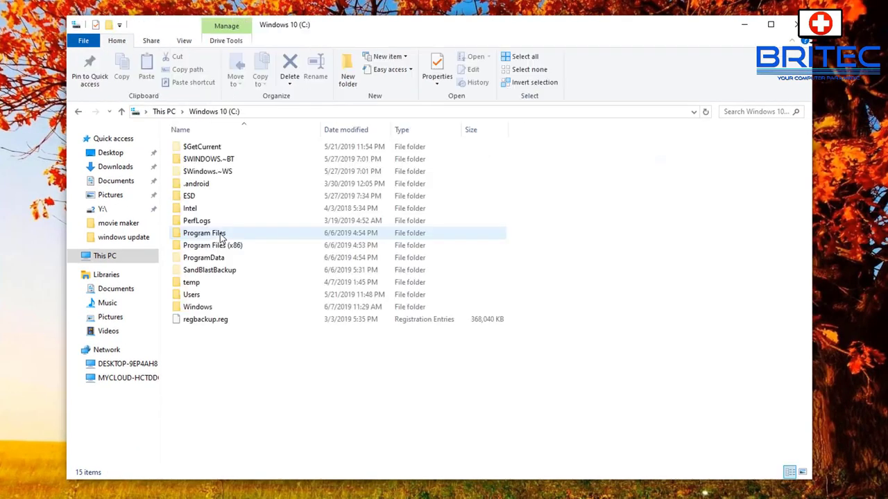
pyautogui.rightClick(186, 366)
pyautogui.moveTo(234, 484)
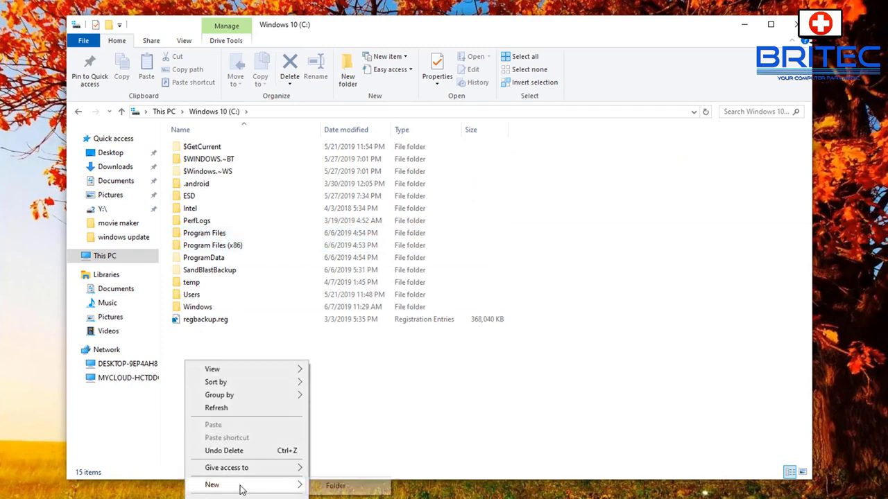
pyautogui.click(334, 486)
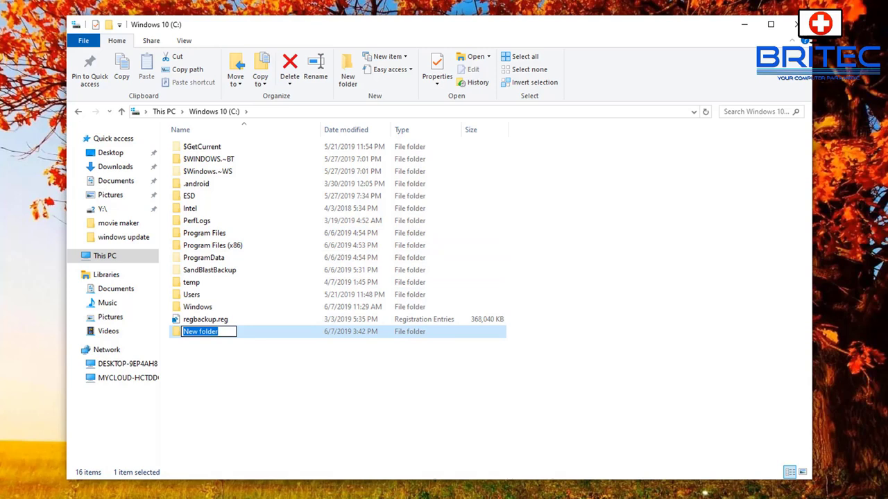
pyautogui.write('tools')
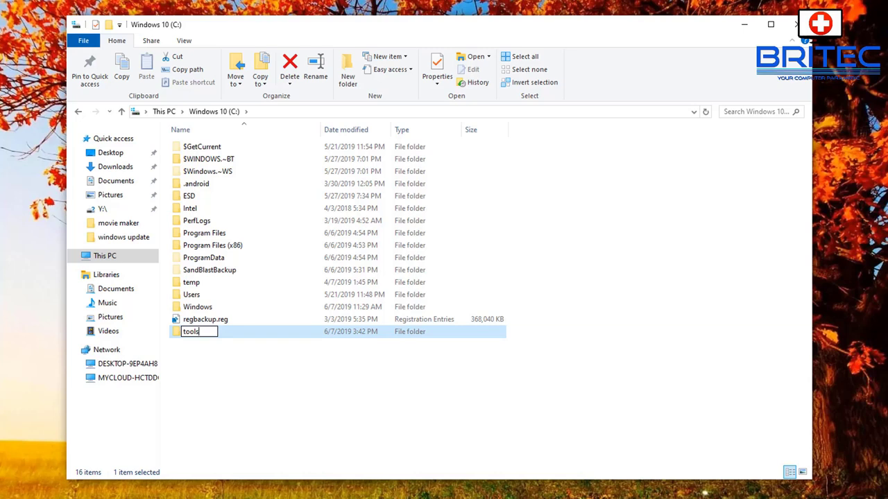
pyautogui.click(197, 366)
# Step: Rename the tools folder on the C: drive as Tools, with a capital T
pyautogui.rightClick(190, 334)
pyautogui.click(220, 310)
pyautogui.click(186, 332)
pyautogui.press('Delete')
pyautogui.write('T')
pyautogui.press('Return')
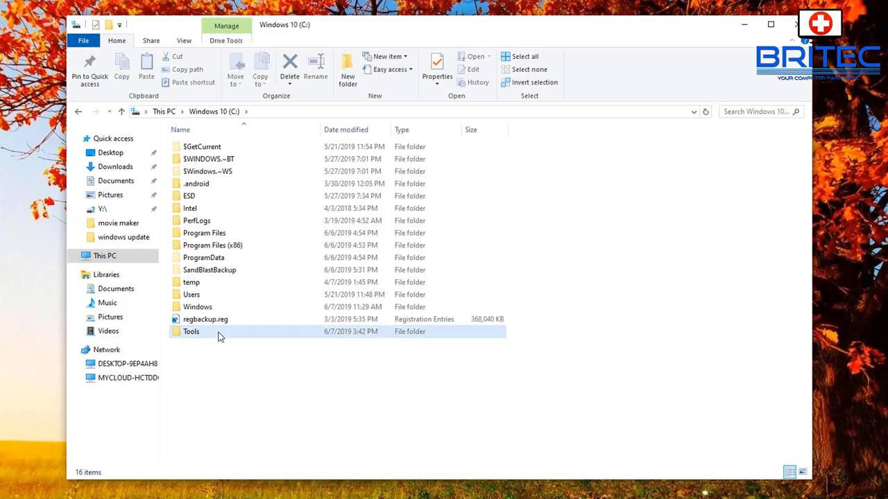
# Step: Create a subfolder named Processexplorer inside the Tools folder
pyautogui.doubleClick(219, 335)
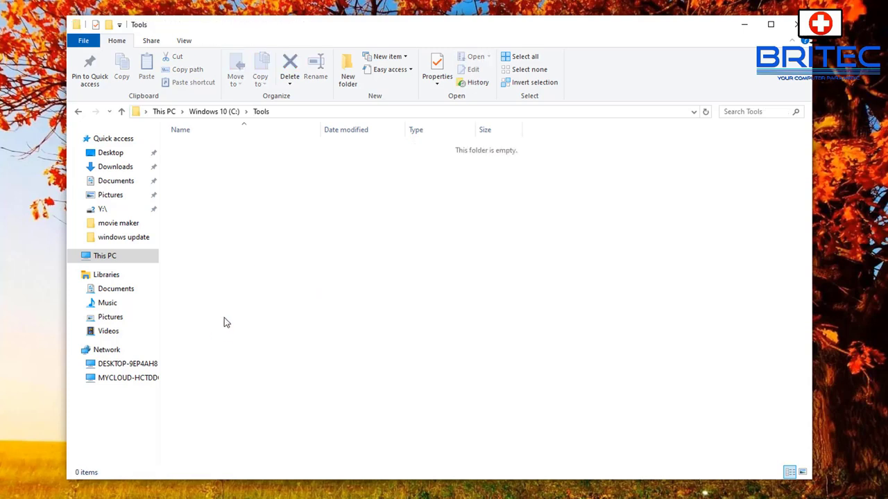
pyautogui.rightClick(198, 178)
pyautogui.moveTo(244, 318)
pyautogui.click(361, 317)
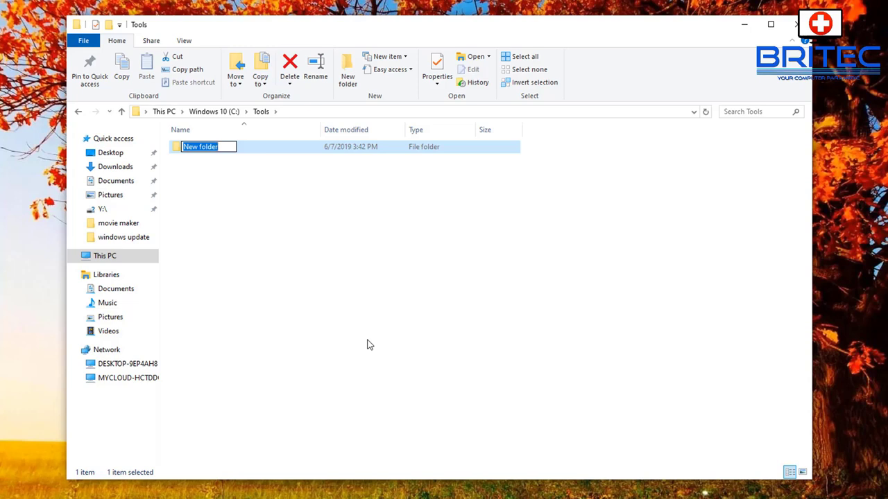
pyautogui.write('Process')
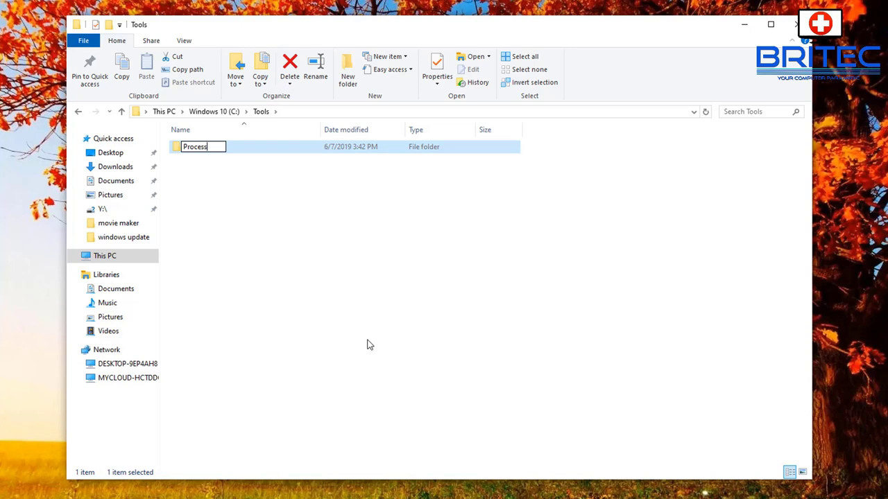
pyautogui.write('explorer')
pyautogui.click(214, 201)
# Step: Copy all four files from the ProcessExplorer (1).zip archive into the Processexplorer folder
pyautogui.doubleClick(213, 148)
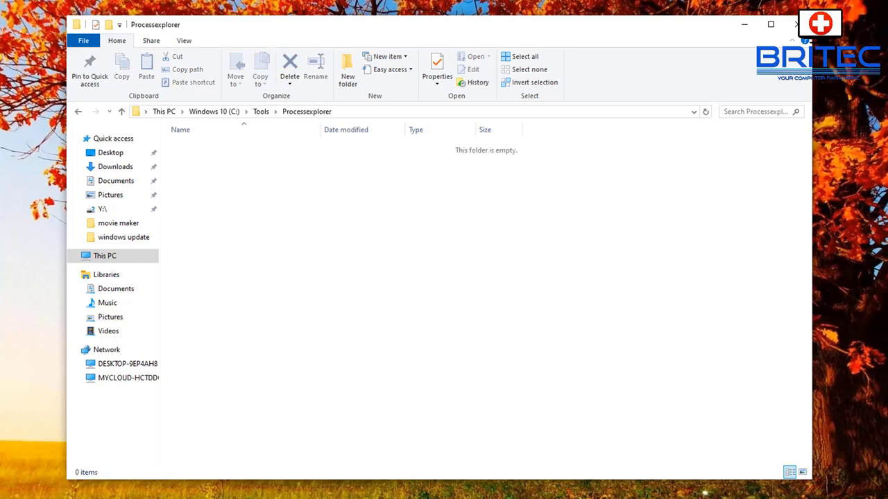
pyautogui.click(69, 486)
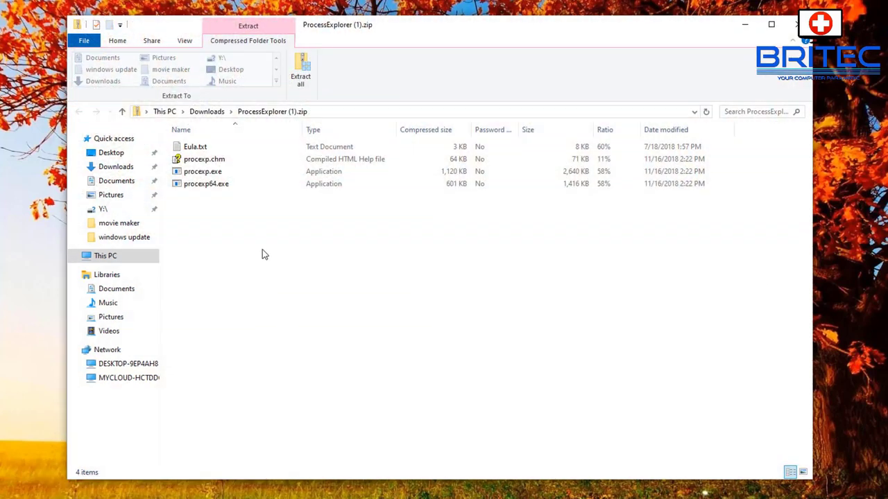
pyautogui.moveTo(259, 233); pyautogui.dragTo(178, 138)
pyautogui.rightClick(201, 164)
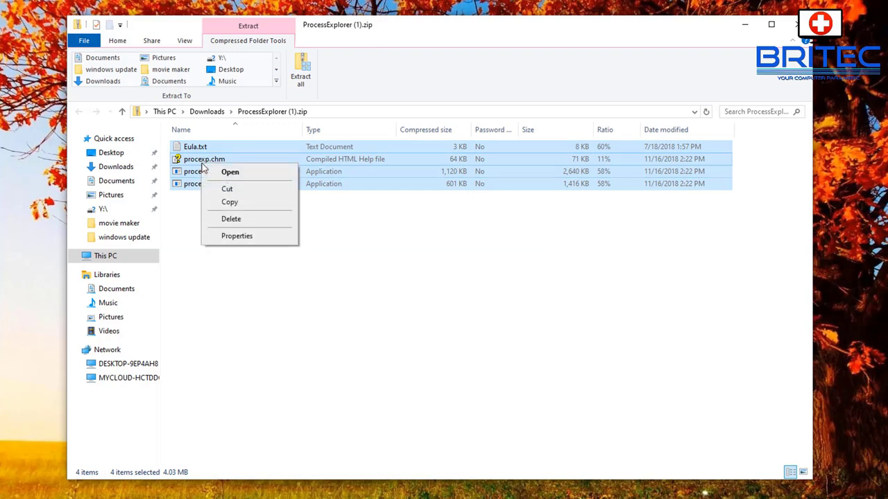
pyautogui.click(233, 202)
pyautogui.click(742, 29)
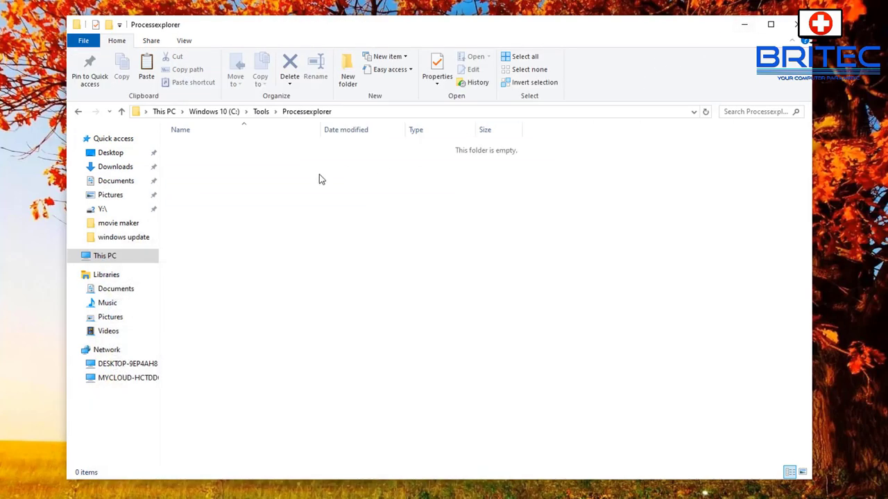
pyautogui.rightClick(221, 189)
pyautogui.click(251, 270)
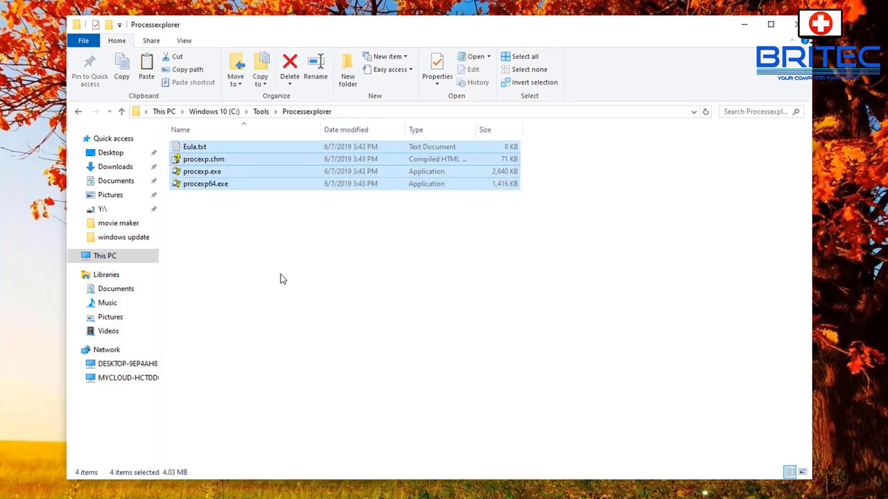
pyautogui.click(282, 279)
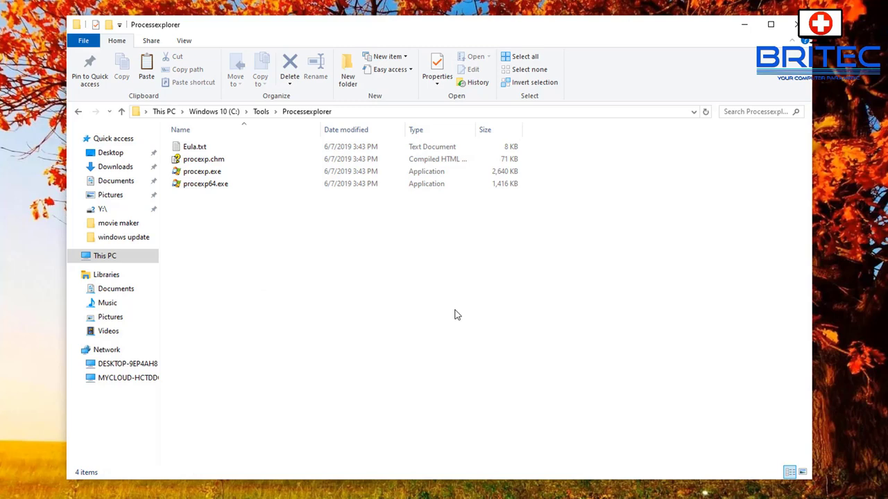
# Step: Run procexp64.exe from the Processexplorer folder and set Process Explorer to replace Task Manager
pyautogui.click(215, 189)
pyautogui.doubleClick(215, 188)
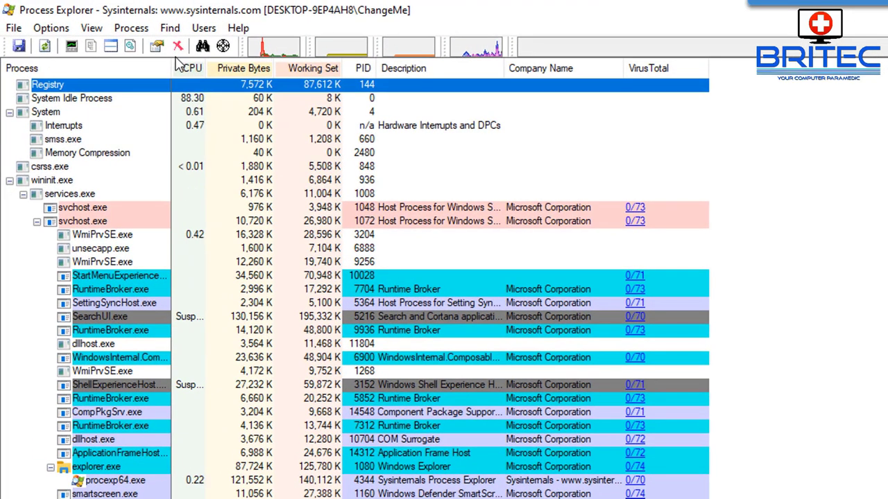
pyautogui.click(52, 30)
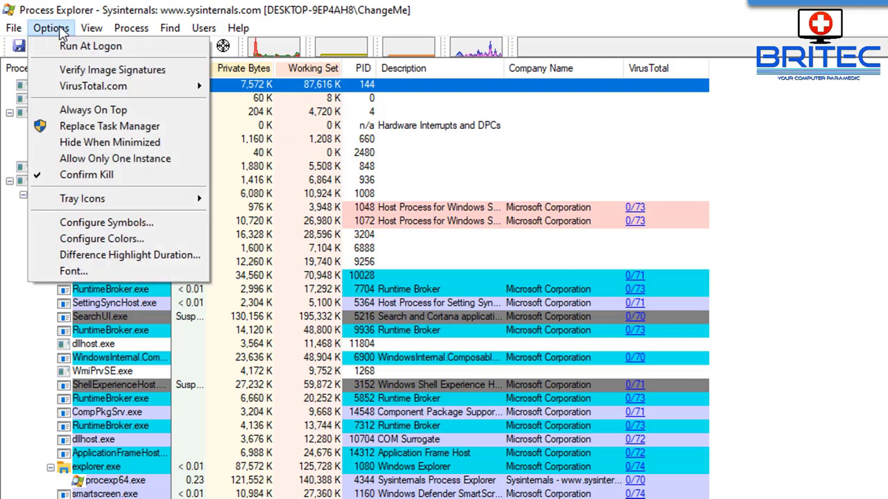
pyautogui.moveTo(83, 90)
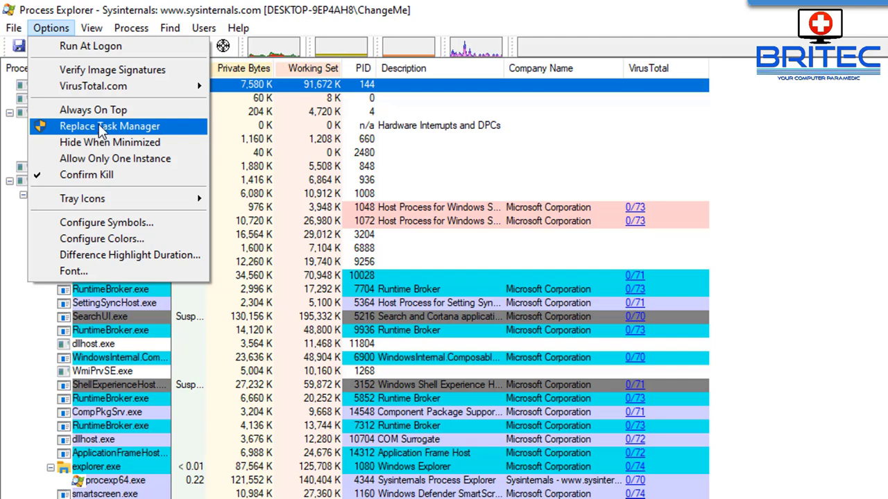
pyautogui.click(103, 126)
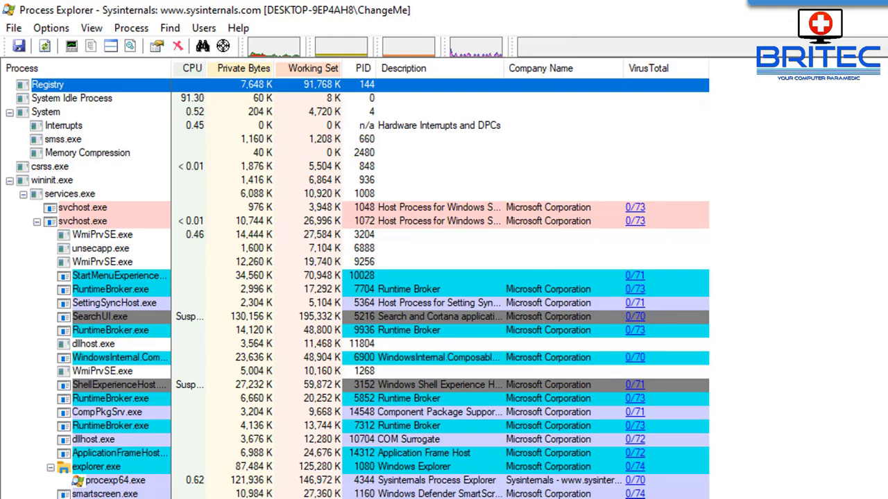
# Step: Look through the full process list, checking the processes' descriptions, companies and VirusTotal results
pyautogui.scroll(-14, 355, 278)
pyautogui.scroll(-15, 355, 277)
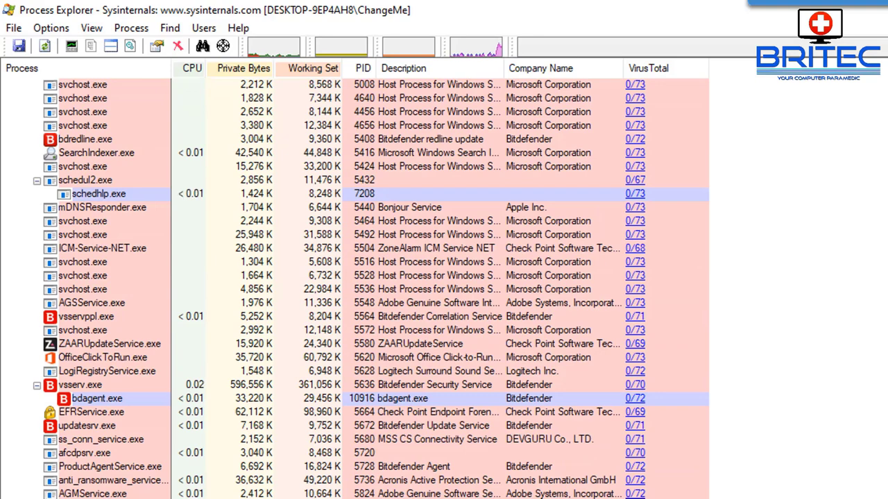
pyautogui.scroll(-6, 370, 289)
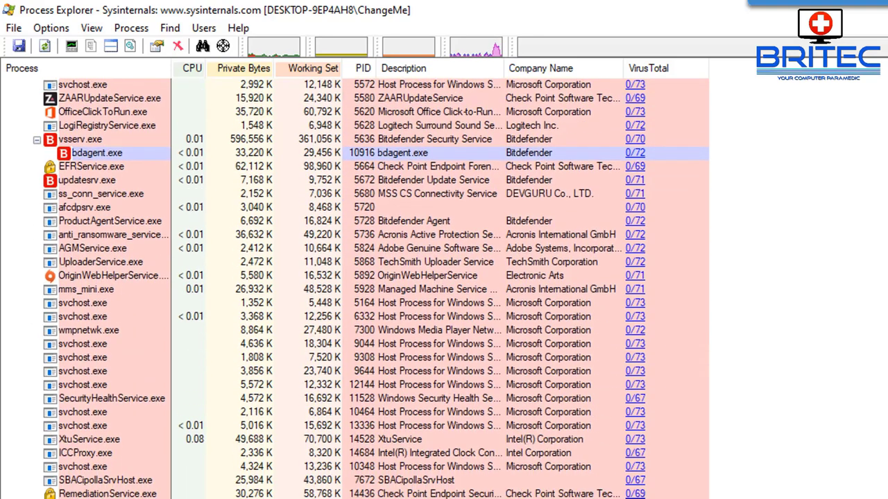
pyautogui.scroll(-6, 355, 289)
pyautogui.scroll(-3, 357, 289)
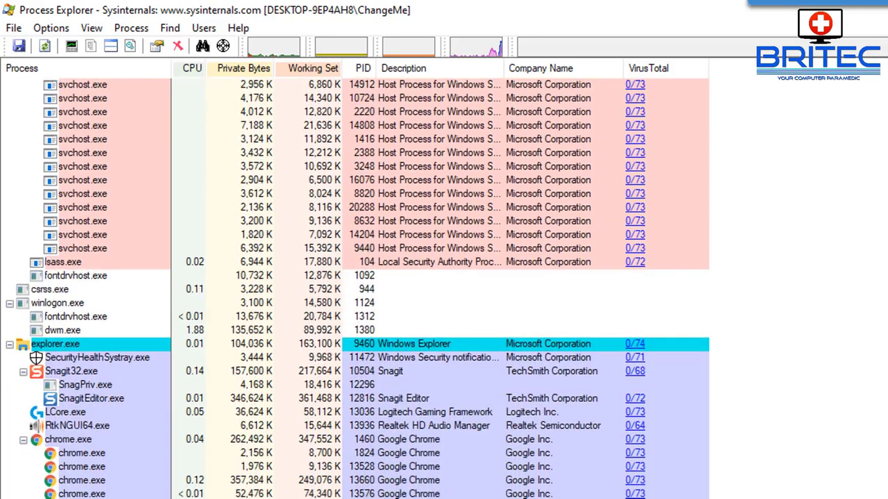
pyautogui.scroll(20, 358, 289)
pyautogui.scroll(1, 205, 220)
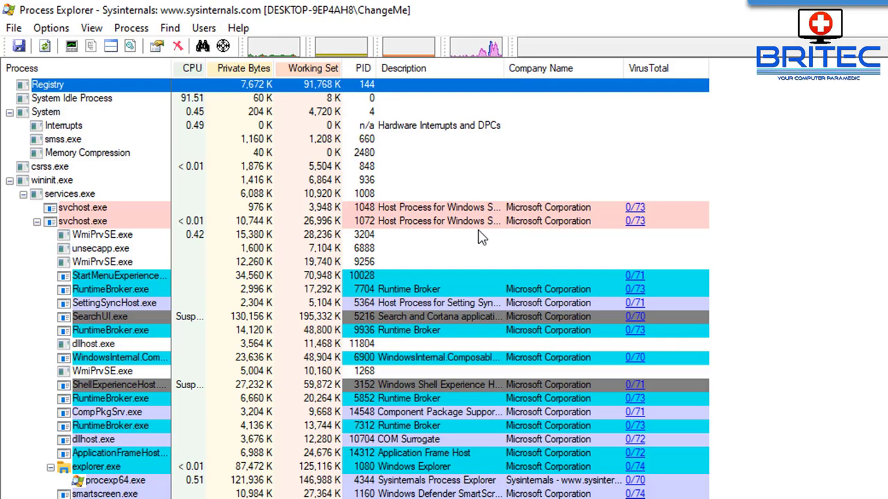
# Step: Turn on the Hide When Minimized and Allow Only One Instance options
pyautogui.click(39, 28)
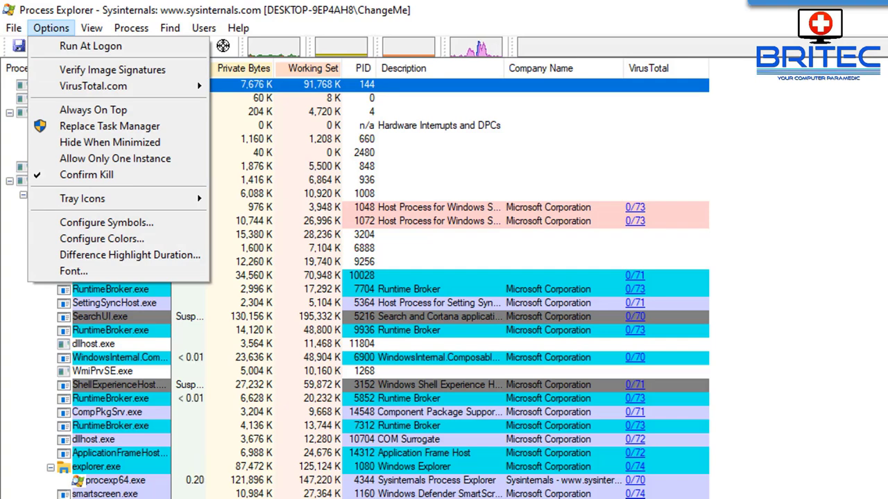
pyautogui.click(277, 276)
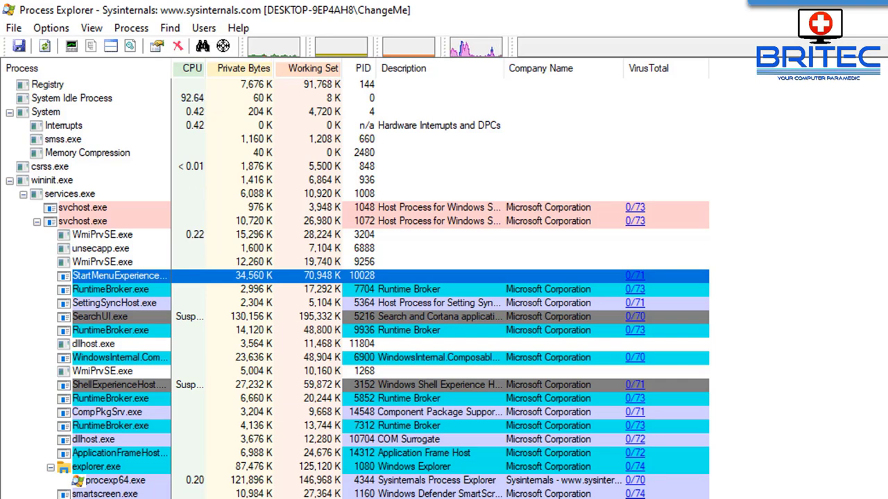
pyautogui.click(52, 30)
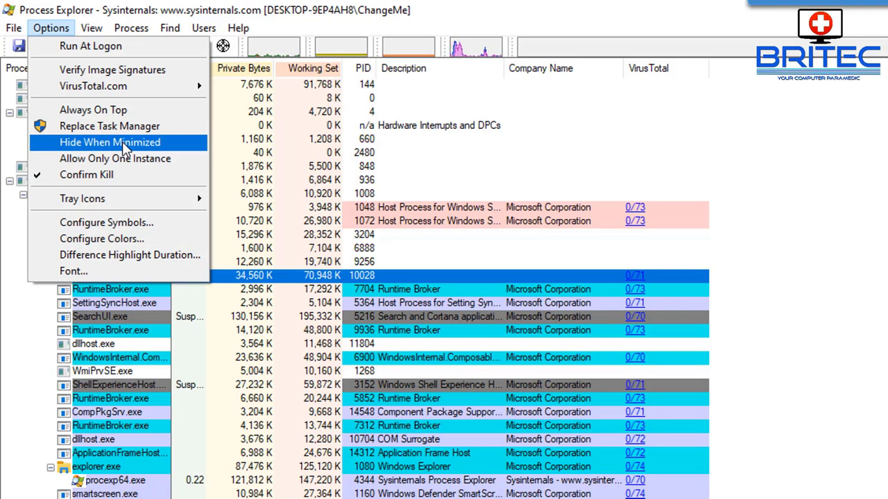
pyautogui.click(124, 143)
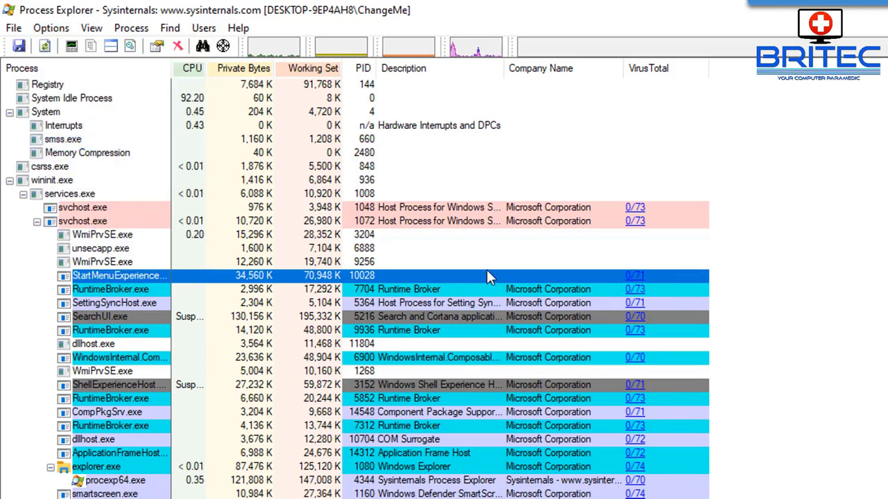
pyautogui.click(51, 27)
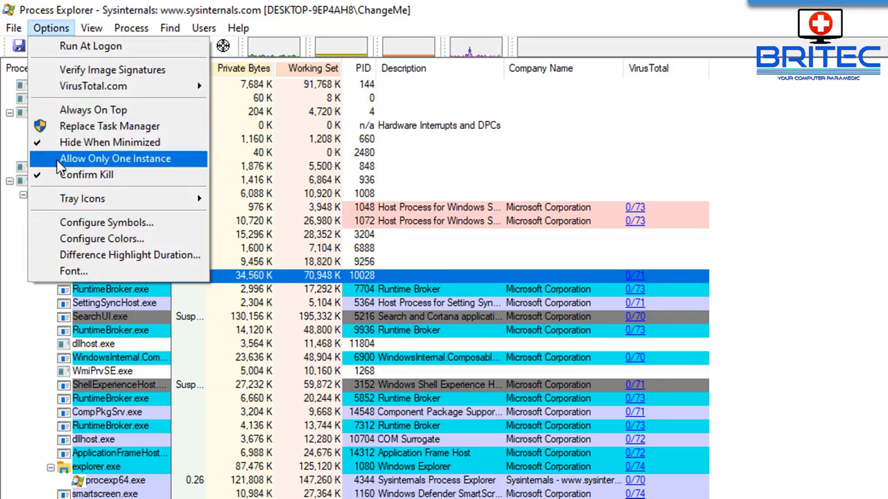
pyautogui.click(59, 160)
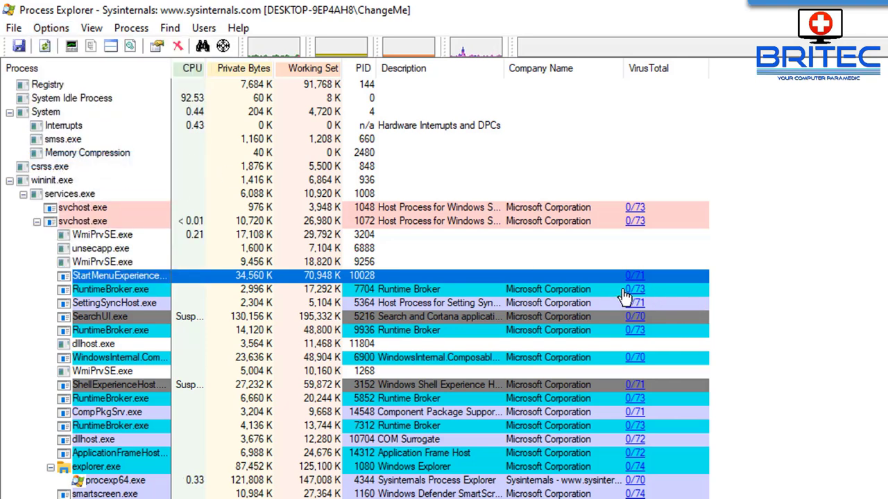
pyautogui.click(51, 28)
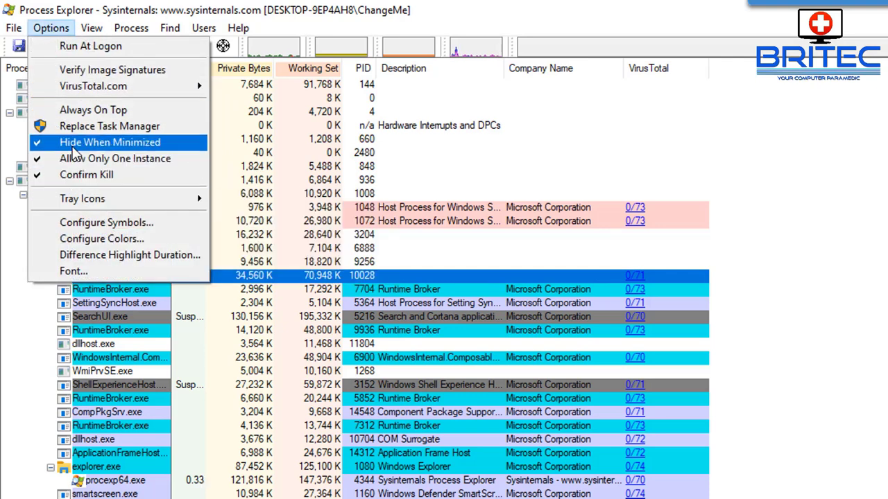
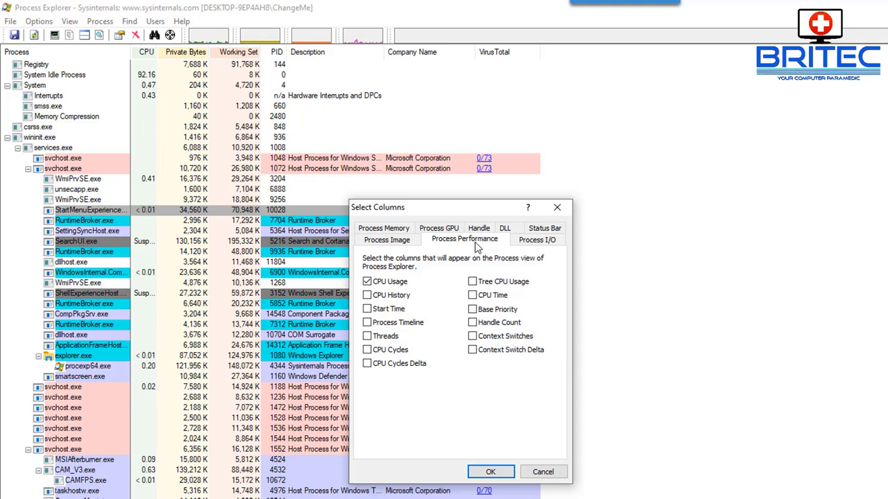
# Step: Select the CPU Time, CPU History and Private Bytes History columns for the process view
pyautogui.click(472, 296)
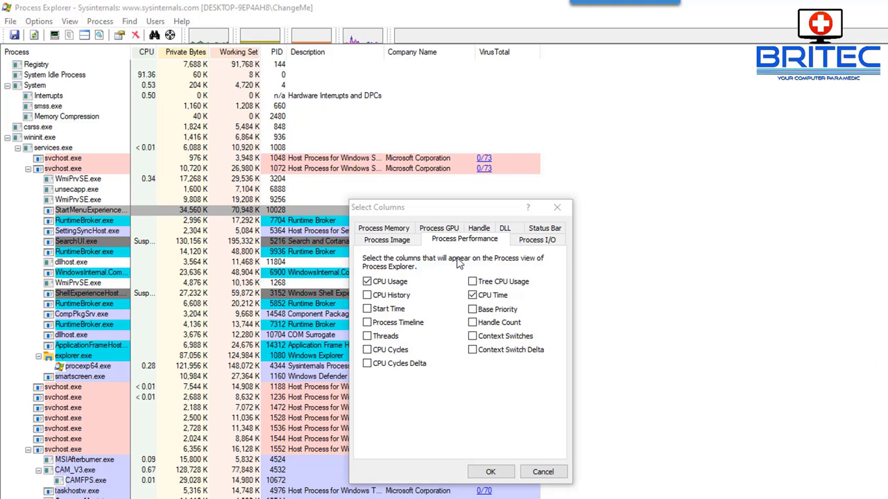
pyautogui.click(367, 296)
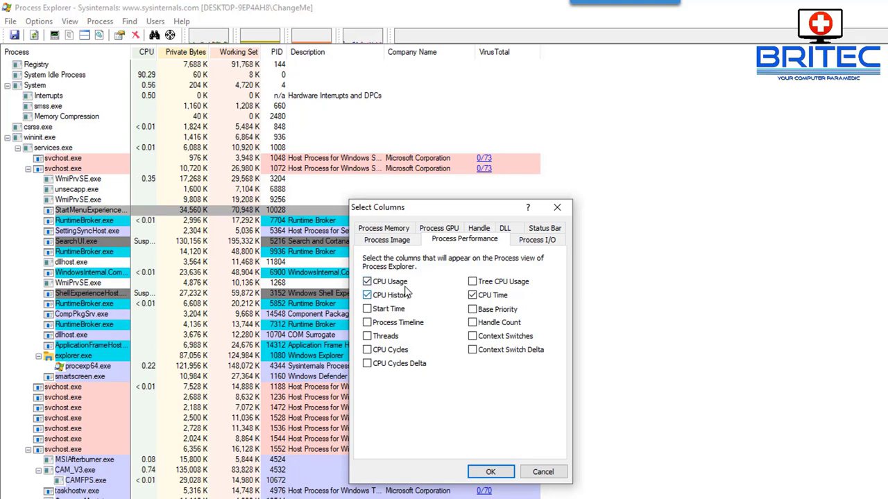
pyautogui.click(388, 232)
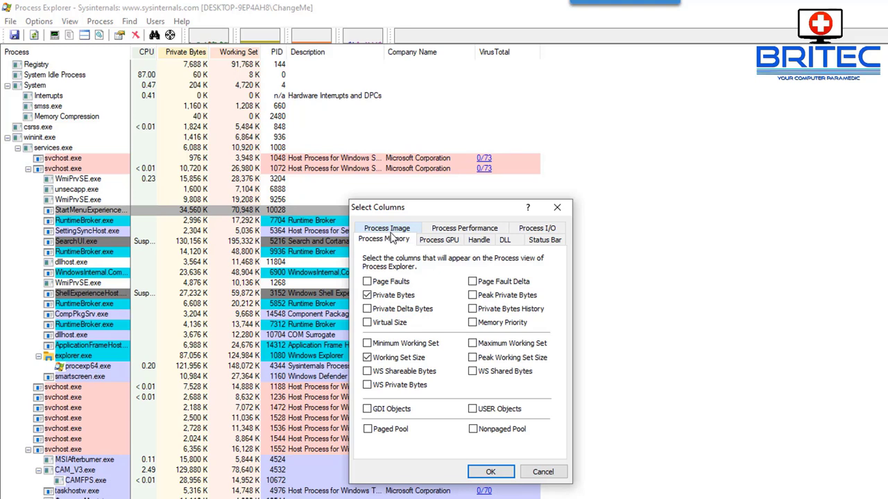
pyautogui.click(472, 308)
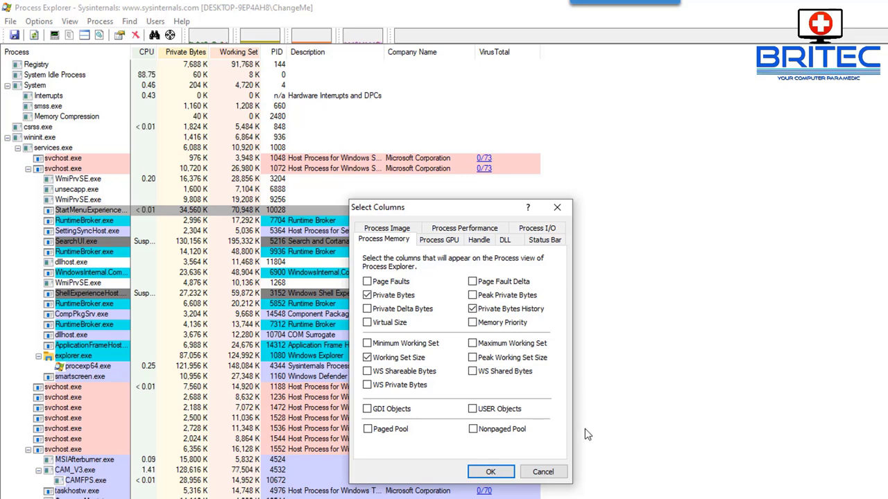
# Step: Select the I/O Reads, I/O Writes and Process Timeline columns and apply the column selection
pyautogui.click(536, 228)
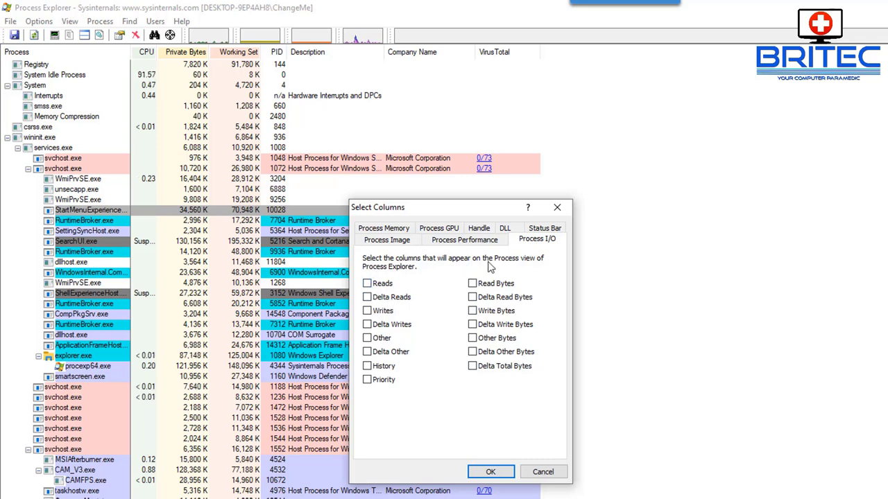
pyautogui.click(367, 284)
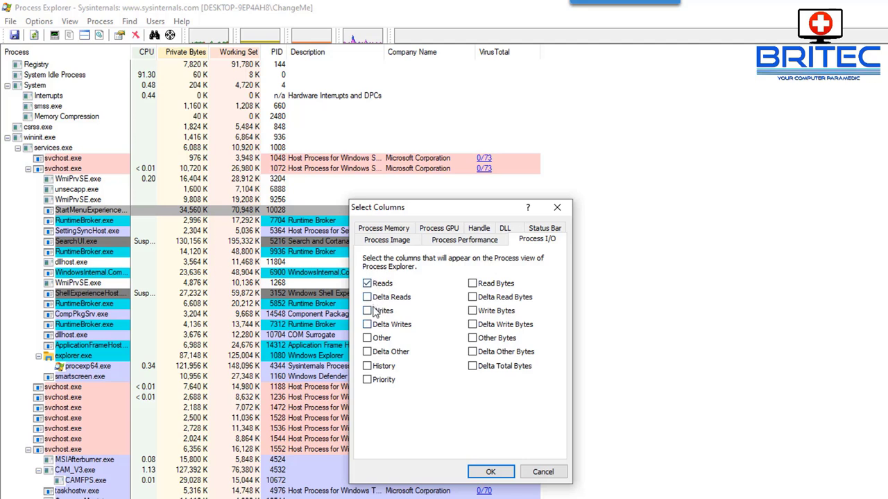
pyautogui.click(373, 311)
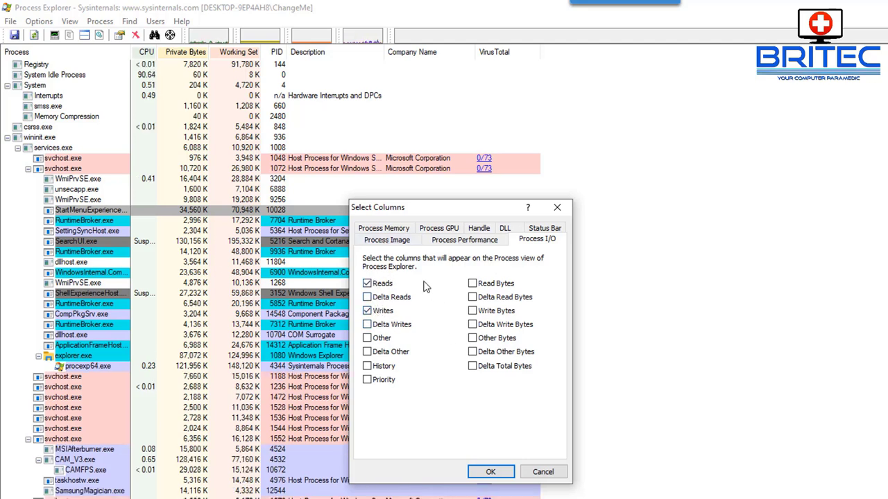
pyautogui.click(390, 241)
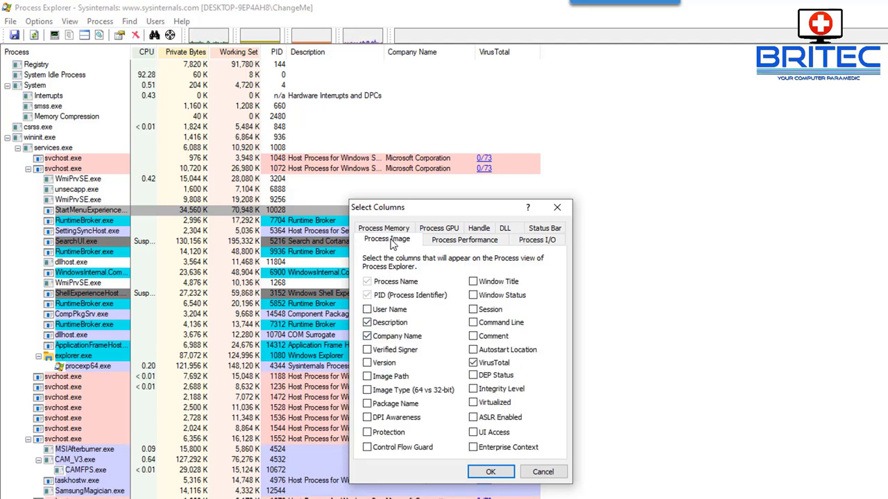
pyautogui.click(459, 241)
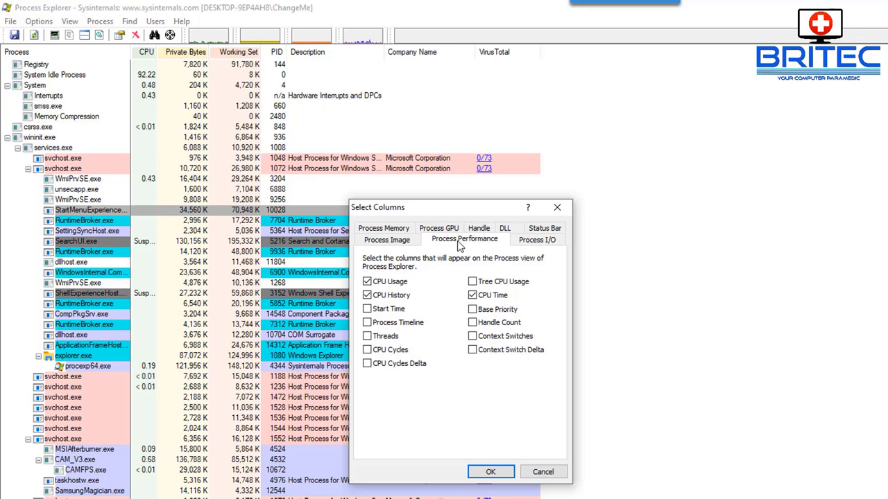
pyautogui.click(367, 323)
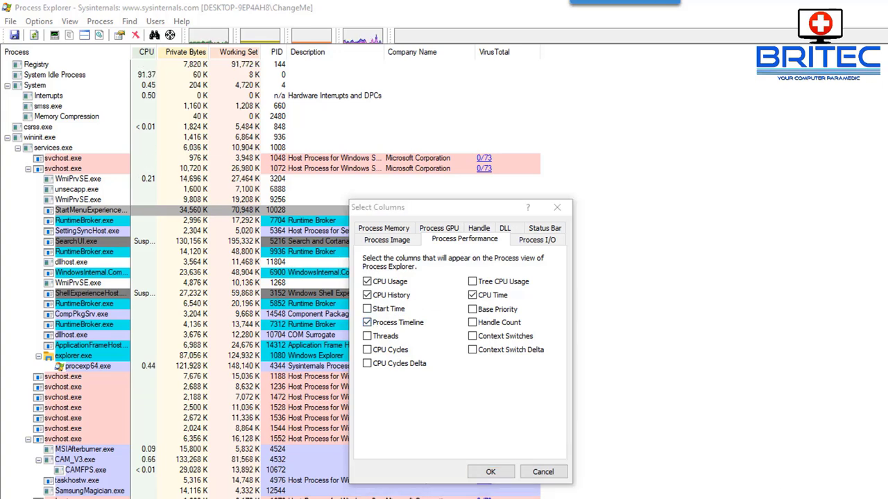
pyautogui.click(491, 471)
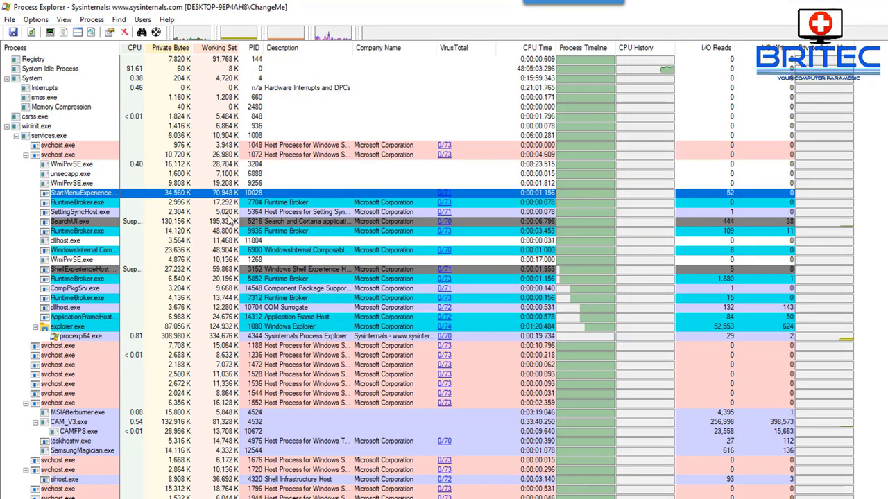
# Step: Examine the color configuration for the process types and close it without changes
pyautogui.click(34, 20)
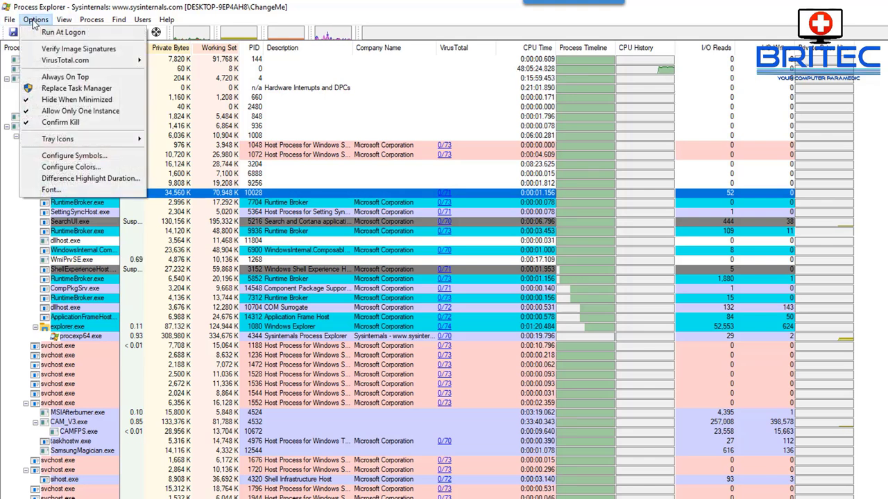
pyautogui.click(71, 166)
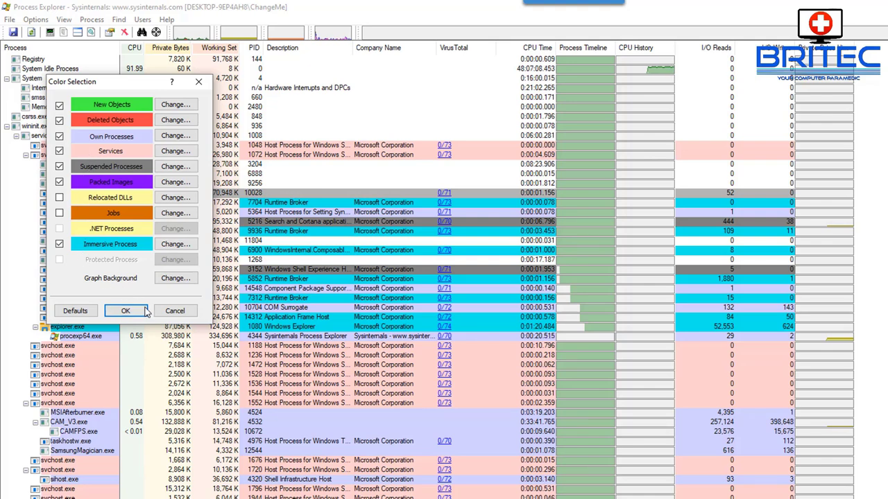
pyautogui.click(175, 310)
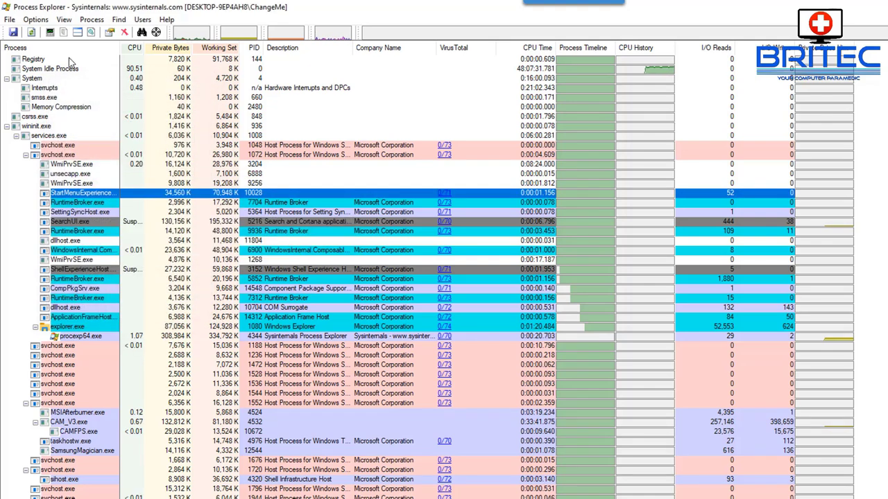
# Step: Show the lower pane and shrink it to a short strip below the process list
pyautogui.click(36, 19)
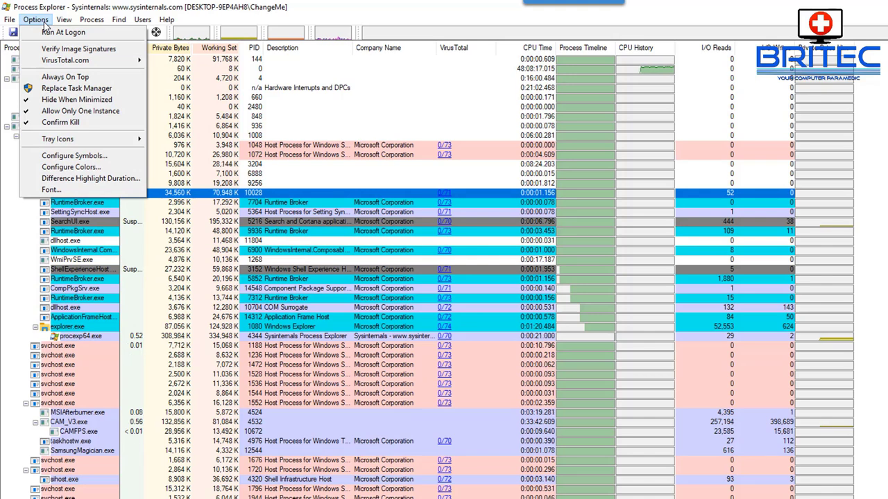
pyautogui.moveTo(65, 25)
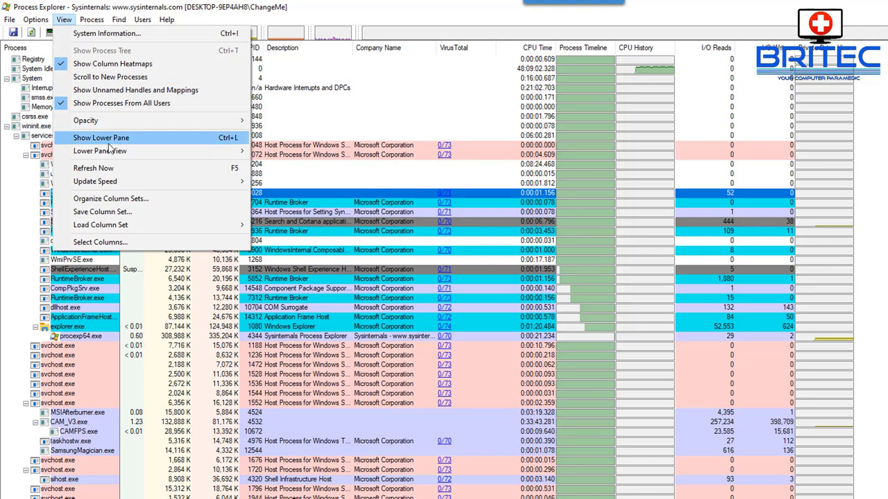
pyautogui.moveTo(111, 152)
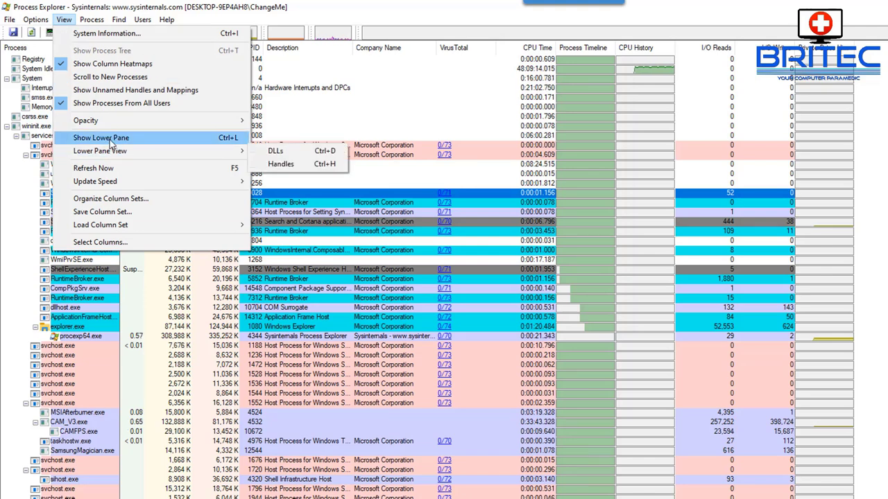
pyautogui.click(110, 139)
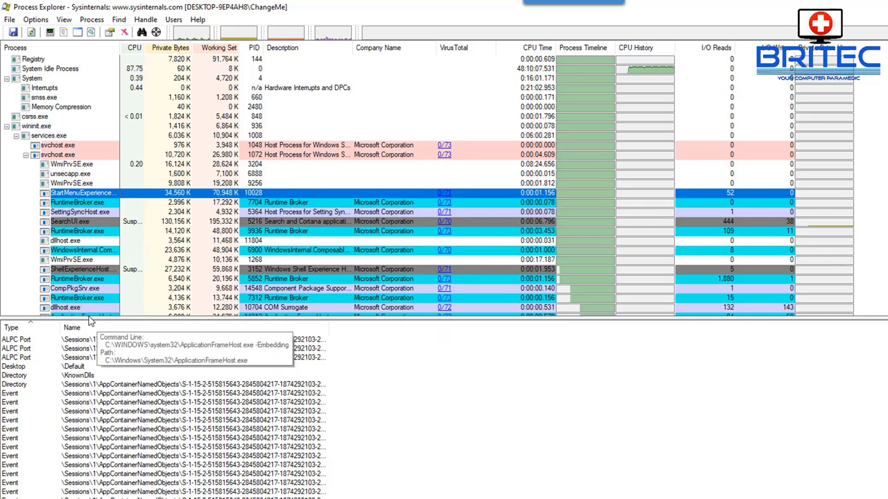
pyautogui.moveTo(88, 318); pyautogui.dragTo(90, 441)
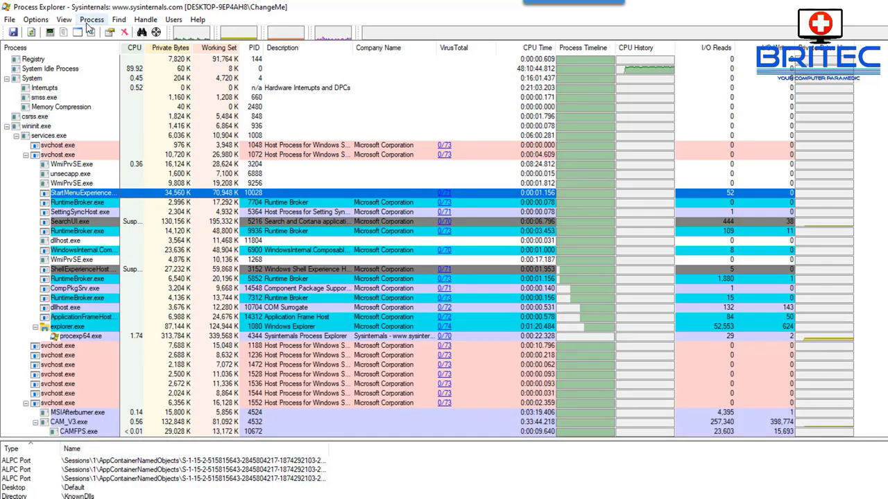
pyautogui.click(64, 19)
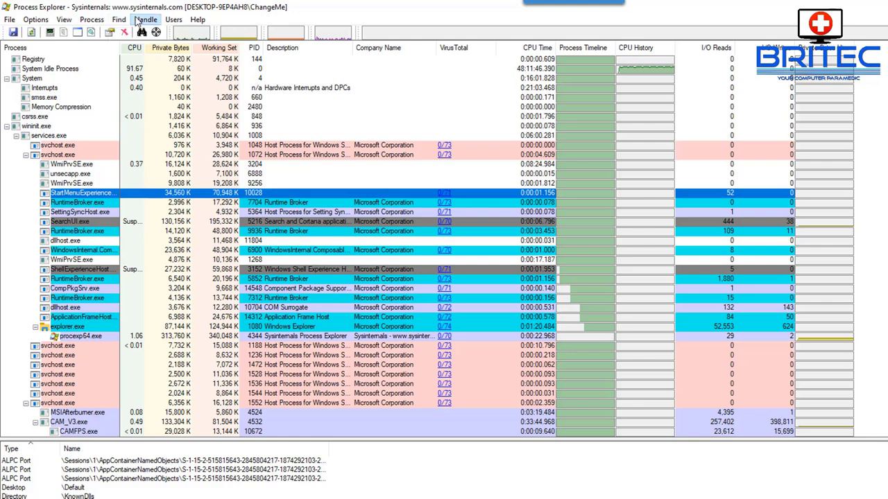
pyautogui.moveTo(40, 21)
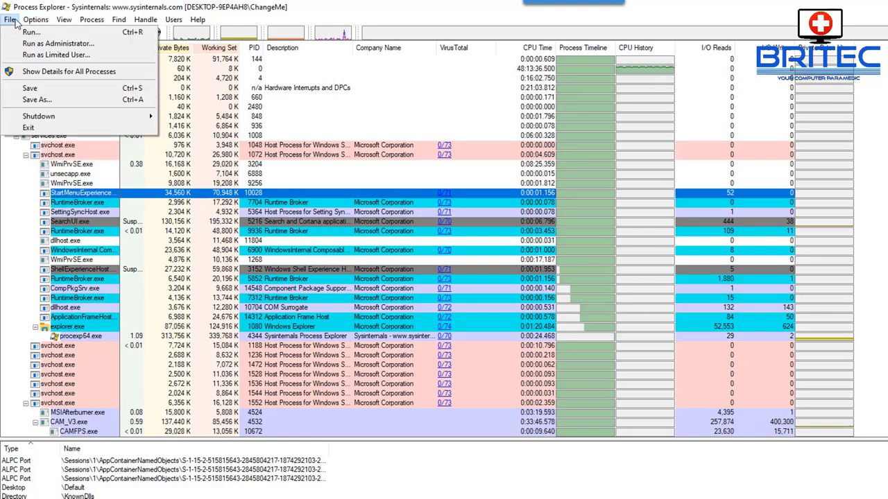
pyautogui.moveTo(198, 19)
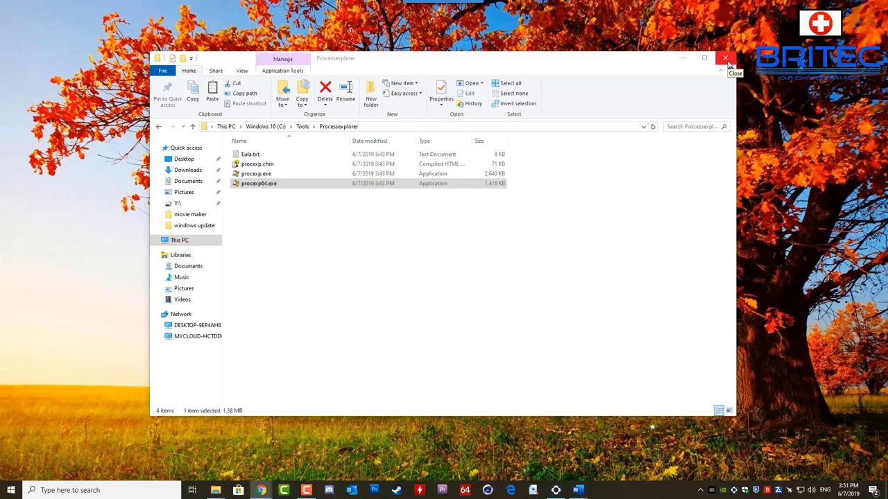
# Step: Close the File Explorer window showing the Processexplorer folder
pyautogui.click(726, 60)
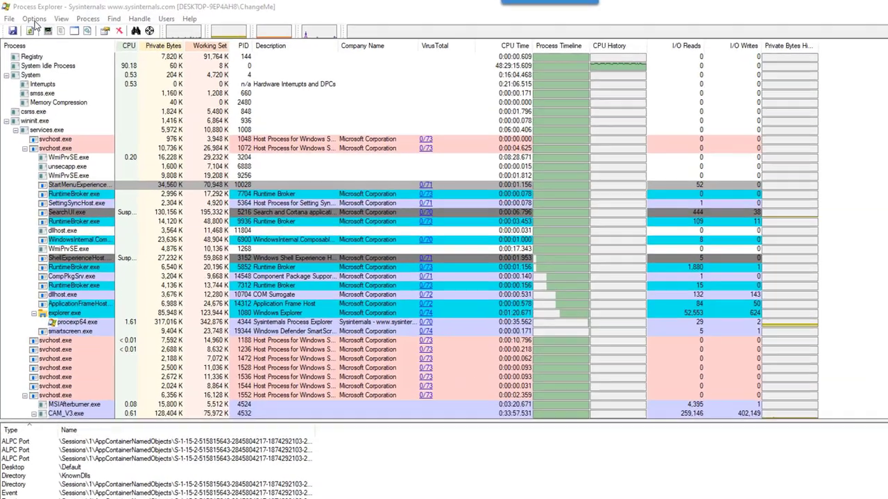
# Step: Add the Version, Verified Signer, Image Path and Package Name columns to the process view's column selection
pyautogui.click(61, 18)
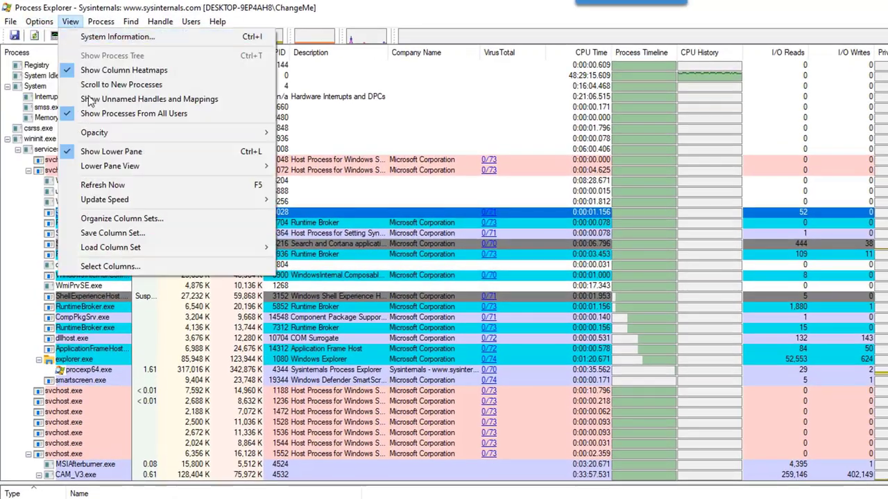
pyautogui.click(111, 267)
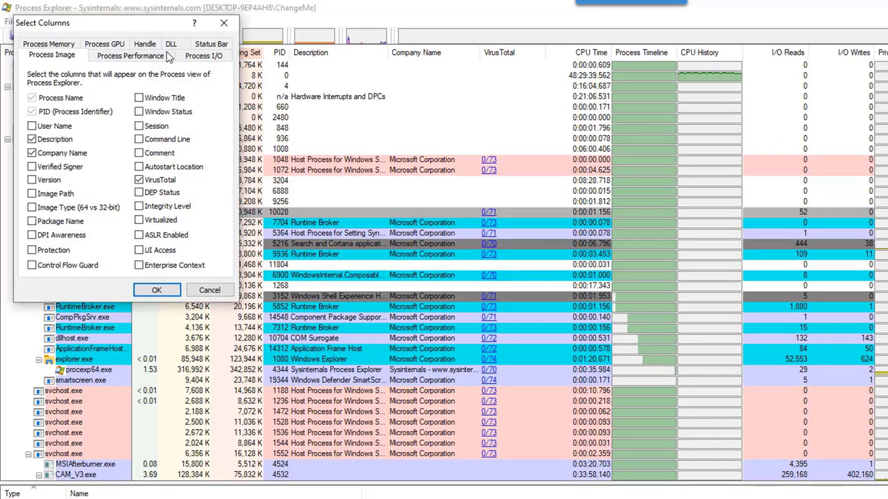
pyautogui.moveTo(126, 17); pyautogui.dragTo(502, 201)
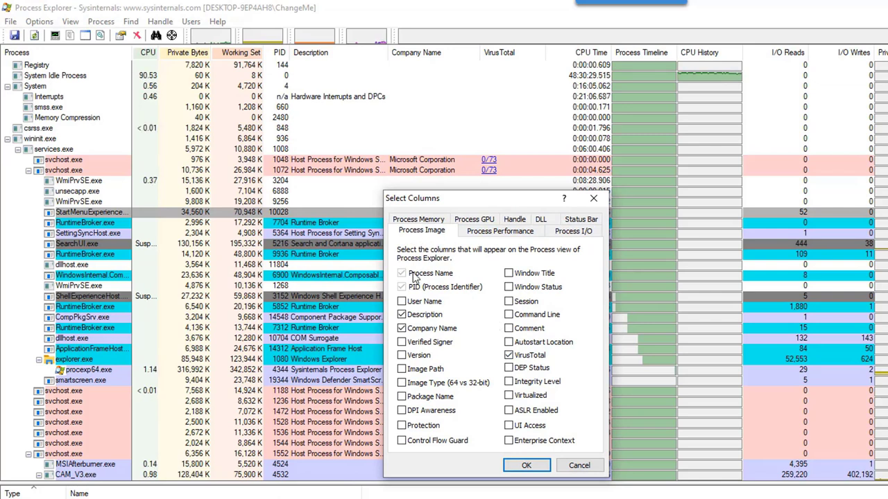
pyautogui.click(400, 356)
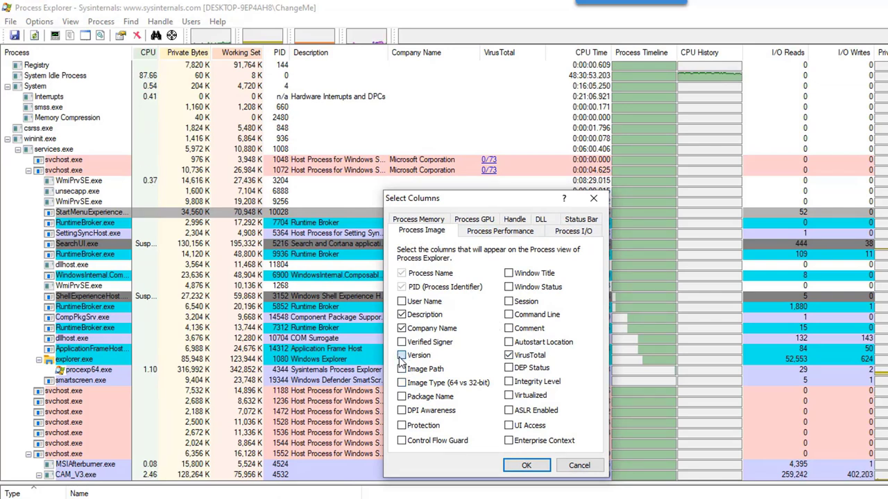
pyautogui.click(401, 342)
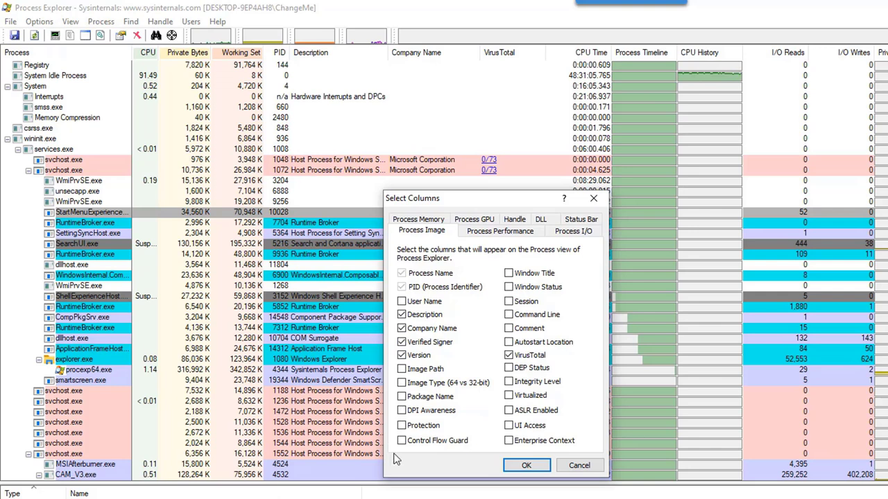
pyautogui.click(401, 368)
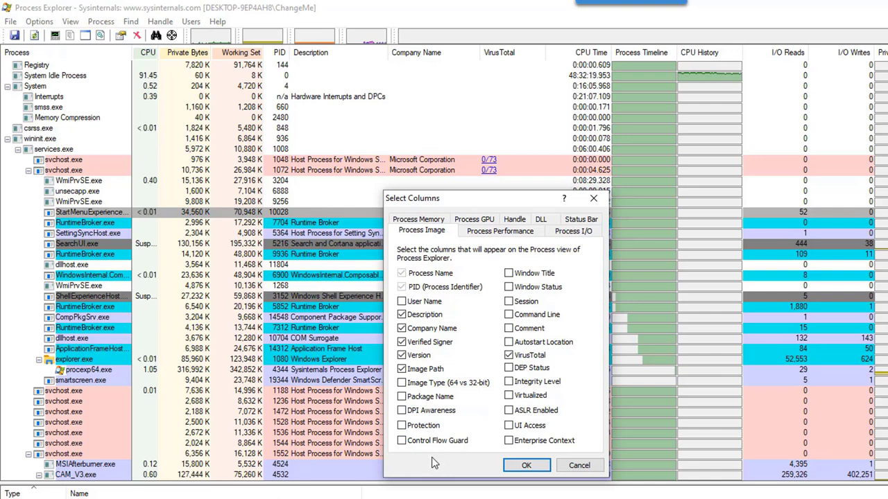
pyautogui.click(404, 397)
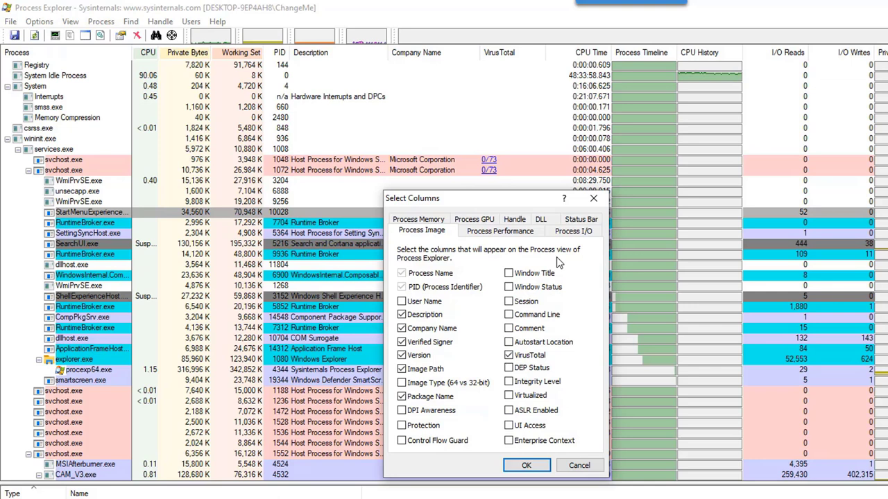
# Step: Review the performance, I/O, status bar, DLL and GPU column options and apply the column selection
pyautogui.click(500, 231)
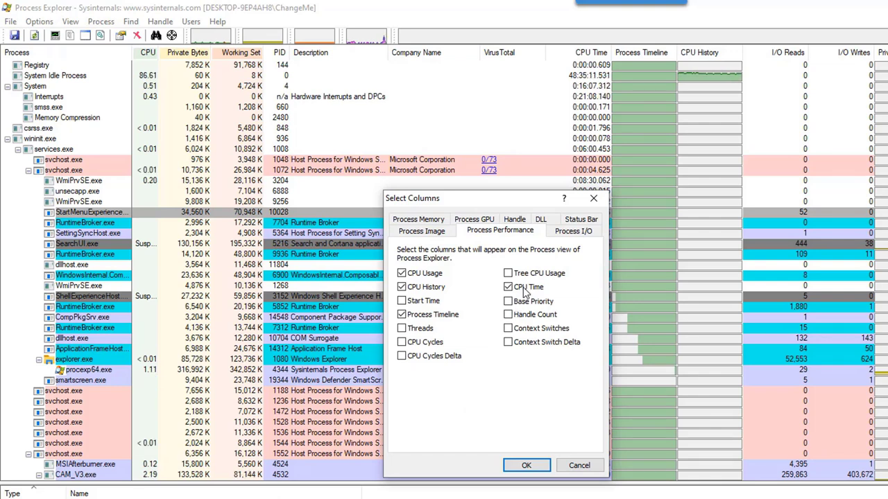
pyautogui.click(565, 236)
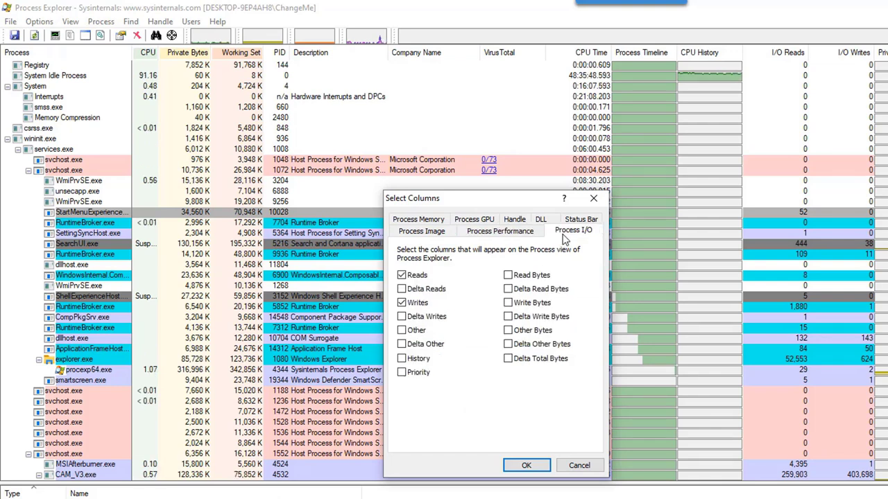
pyautogui.click(574, 221)
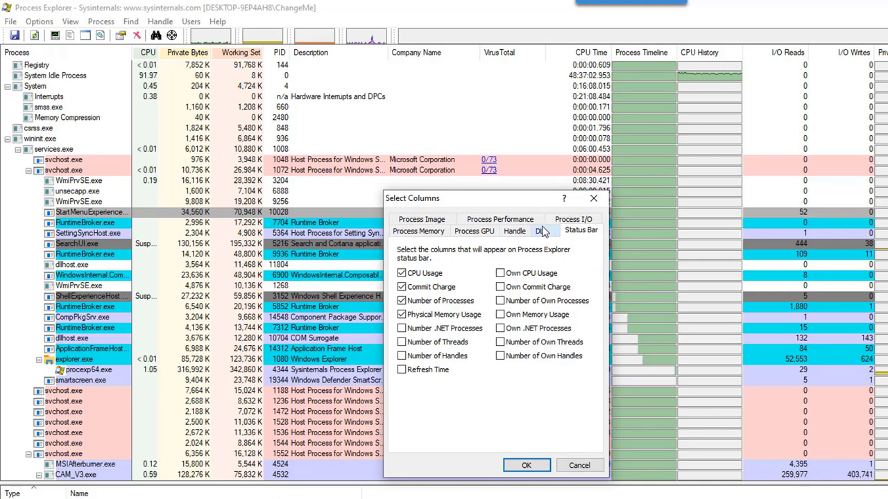
pyautogui.click(525, 220)
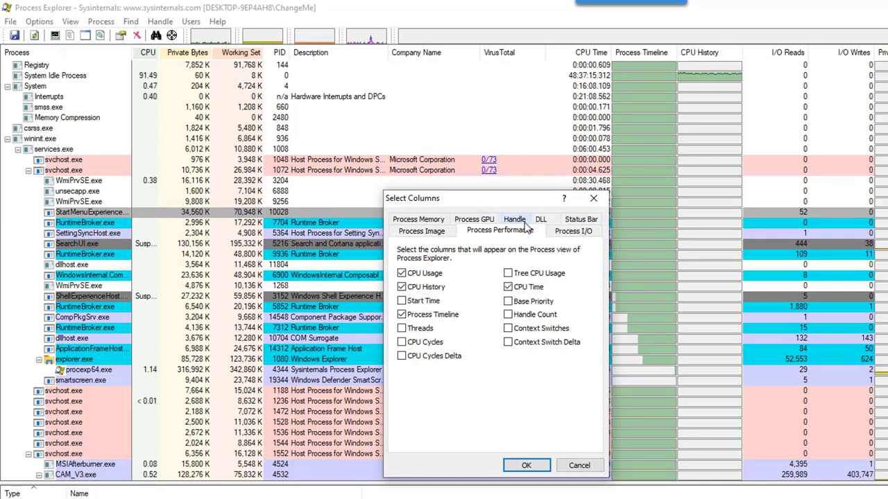
pyautogui.click(541, 221)
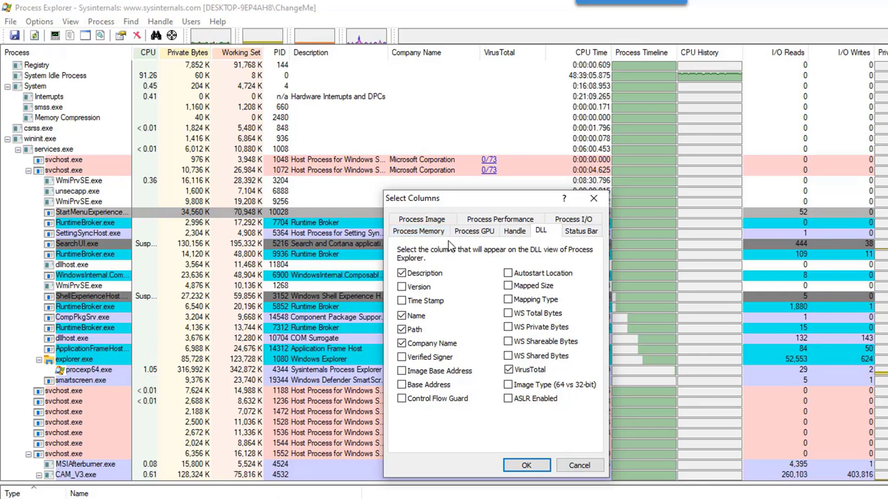
pyautogui.click(436, 222)
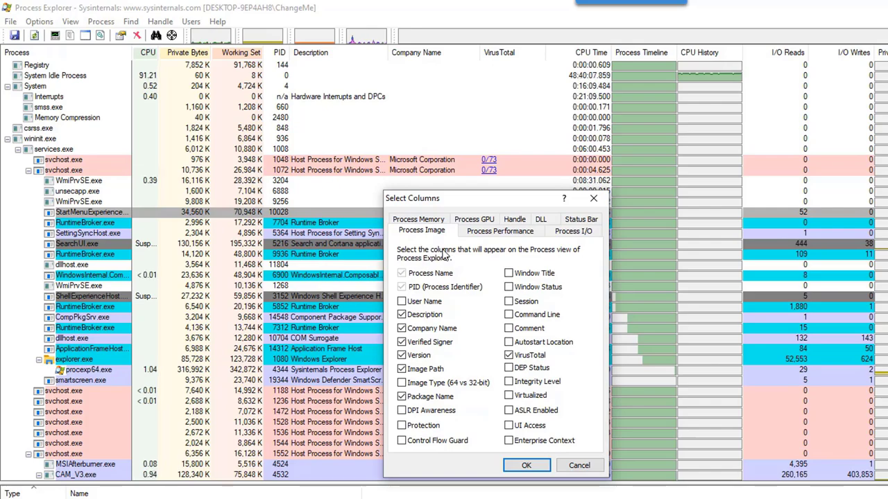
pyautogui.click(473, 219)
pyautogui.click(527, 465)
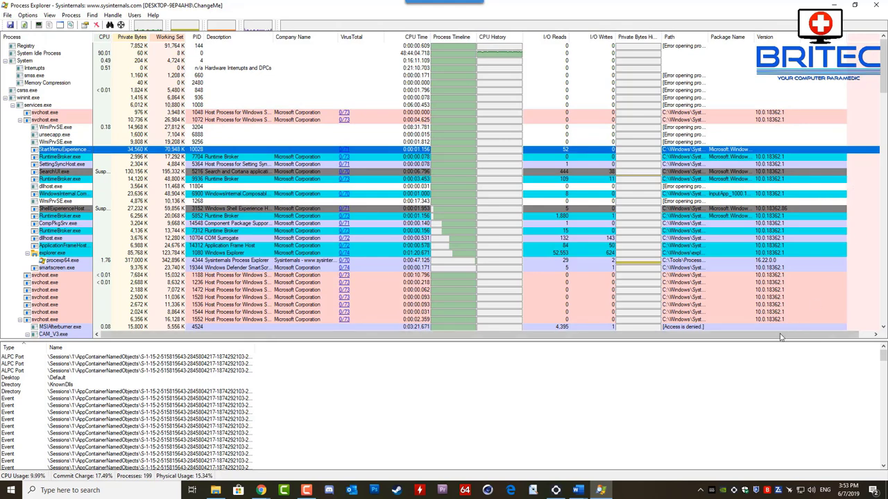
pyautogui.moveTo(758, 335); pyautogui.dragTo(719, 340)
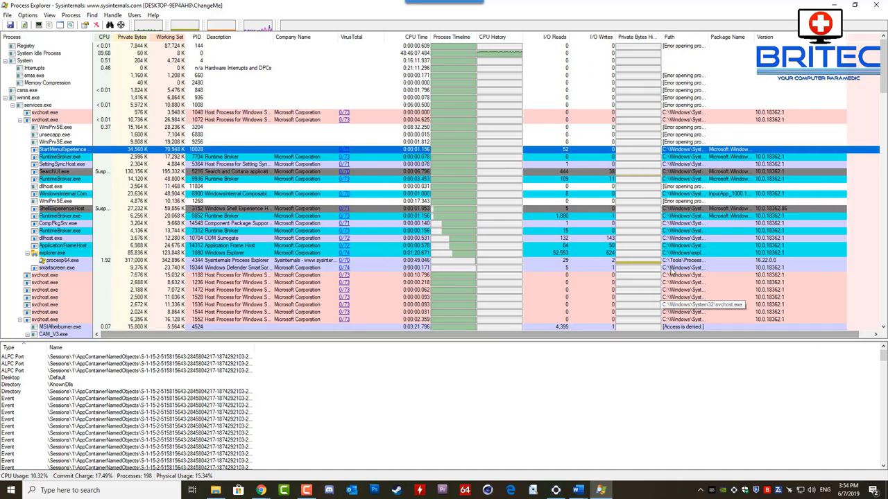
# Step: Close Process Explorer and launch it again through the taskbar's Task Manager command
pyautogui.click(875, 5)
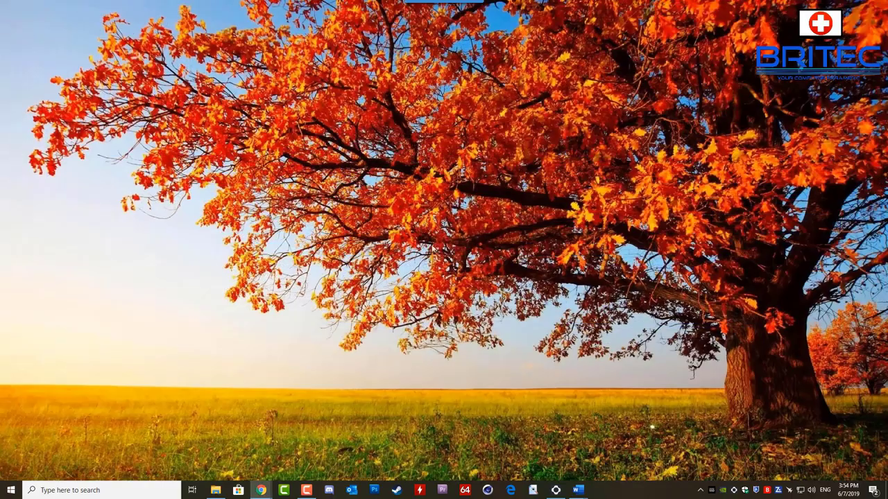
pyautogui.rightClick(601, 493)
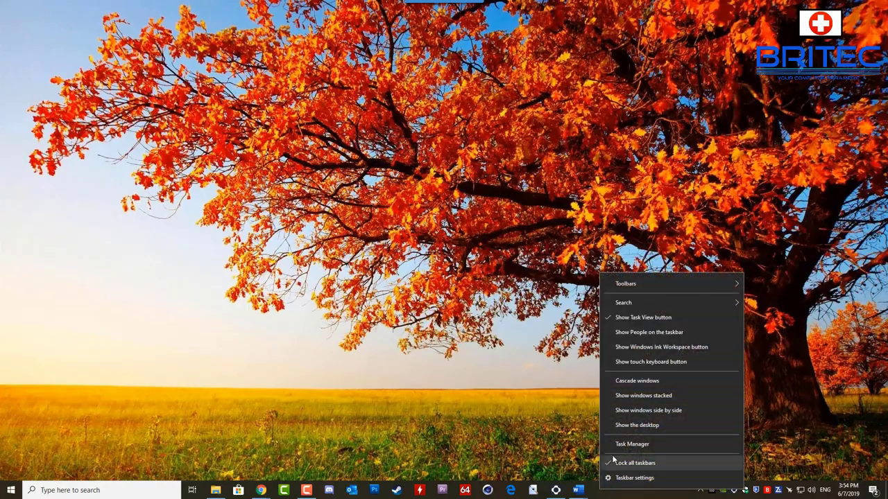
pyautogui.click(628, 444)
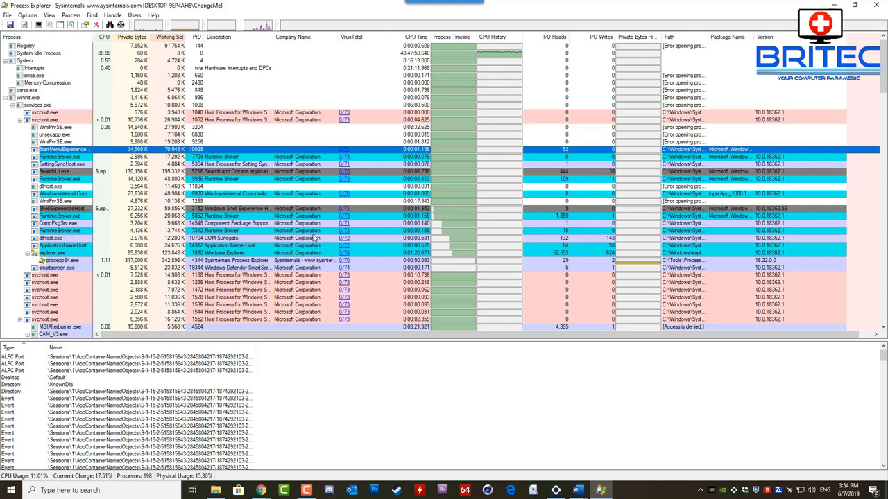
# Step: Try the VirusTotal column after CPU Time, and return it to its place beside Company Name
pyautogui.moveTo(368, 38); pyautogui.dragTo(413, 41)
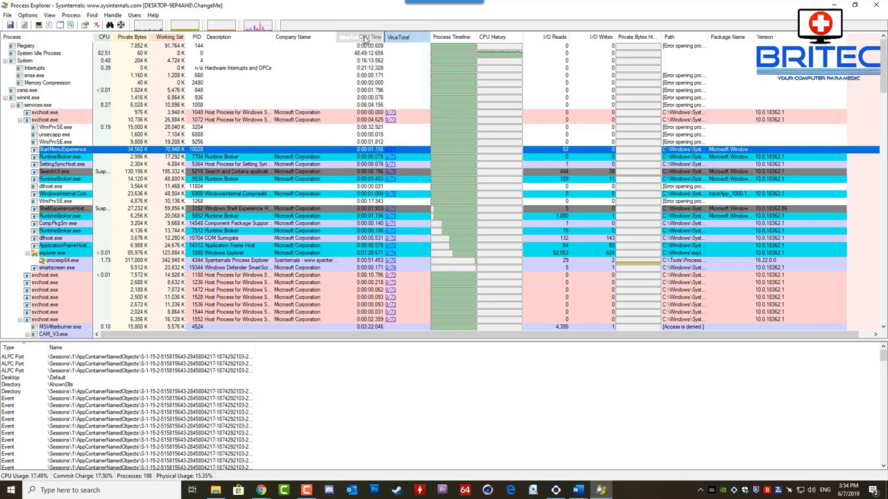
pyautogui.moveTo(397, 38); pyautogui.dragTo(347, 38)
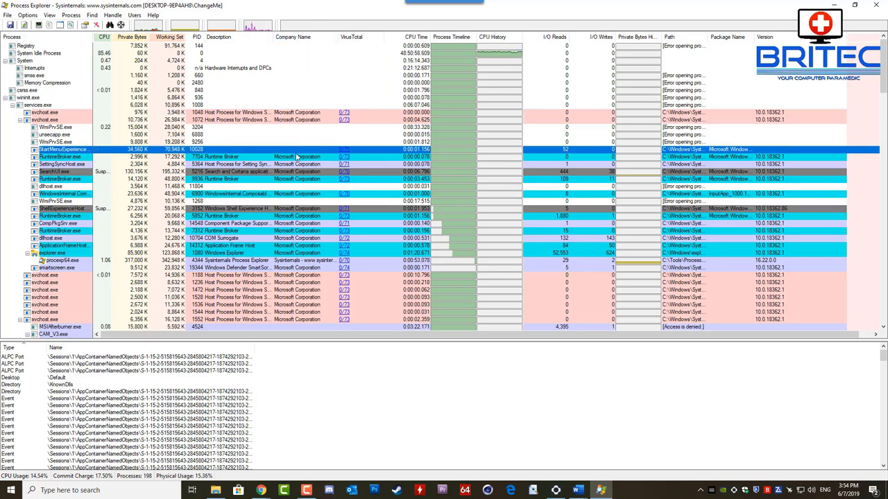
# Step: Look through the process list and examine the performance figures, performance graph and GPU graph in the StartMenuExperienceHost.exe properties
pyautogui.scroll(-8, 295, 211)
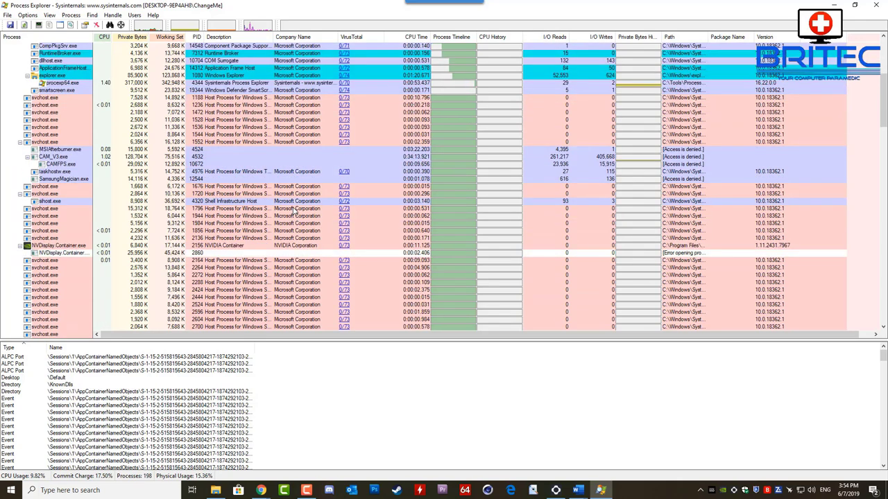
pyautogui.scroll(-4, 295, 212)
pyautogui.scroll(12, 295, 208)
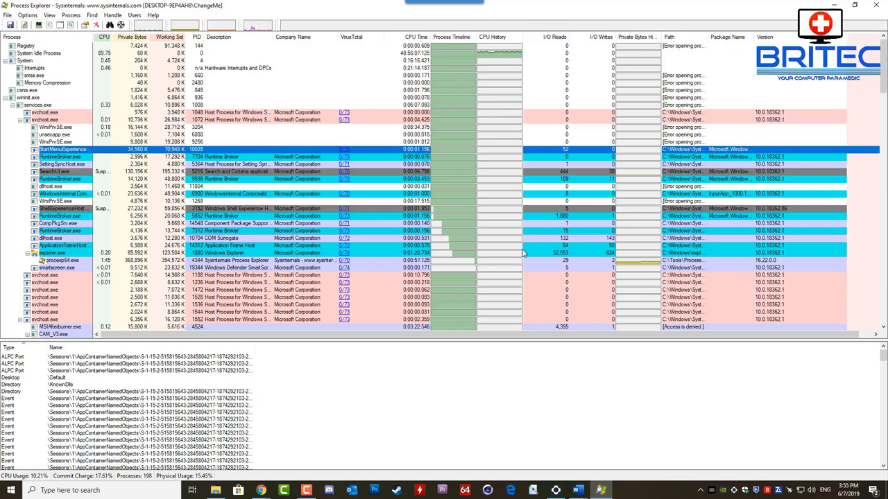
pyautogui.click(111, 15)
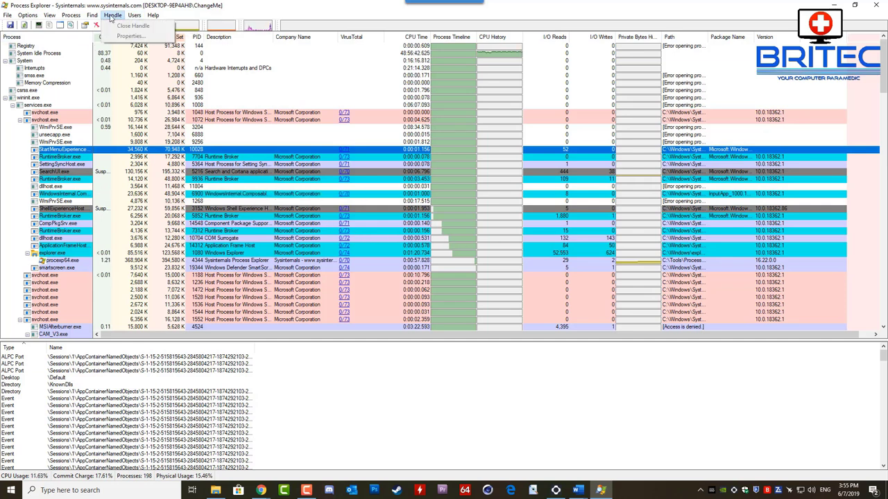
pyautogui.moveTo(77, 15)
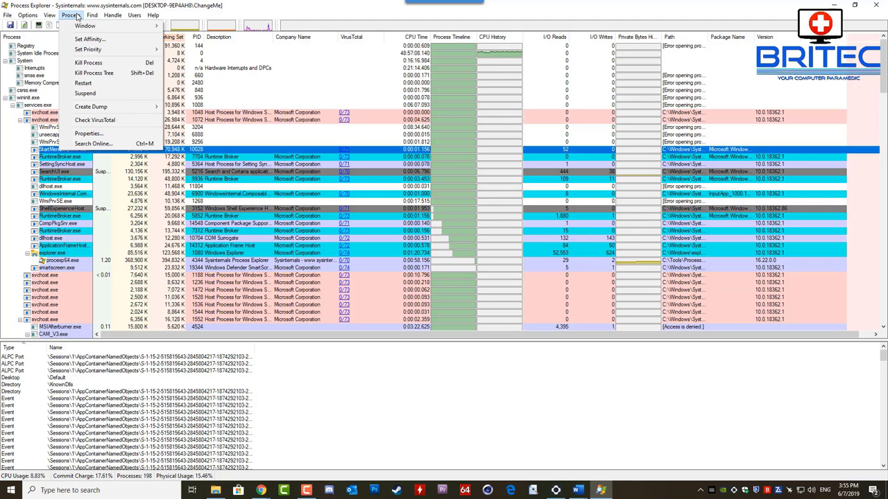
pyautogui.click(84, 133)
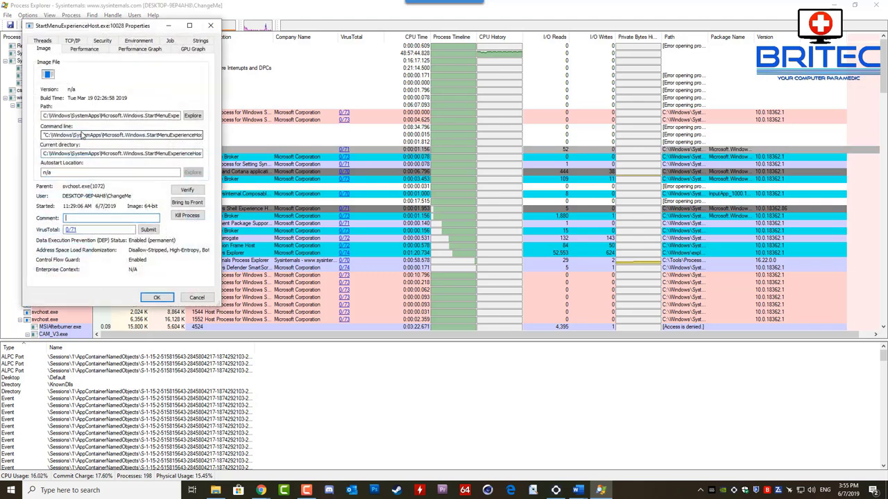
pyautogui.click(91, 52)
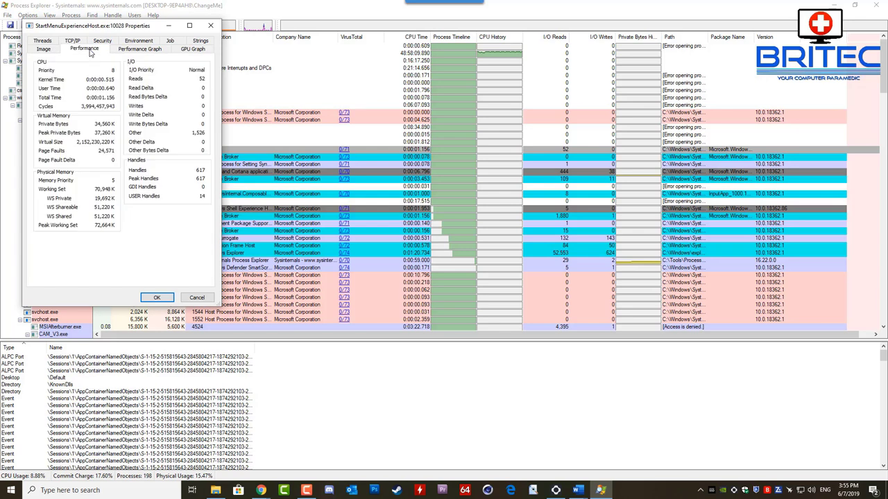
pyautogui.click(139, 50)
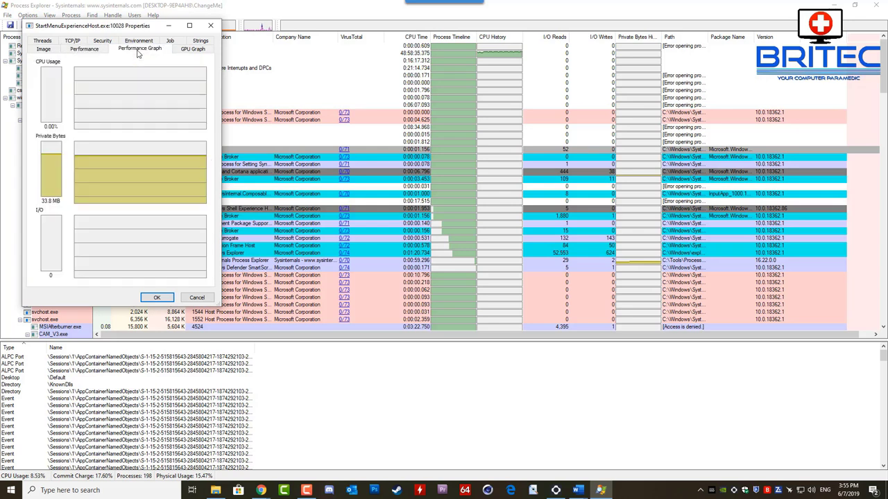
pyautogui.click(191, 51)
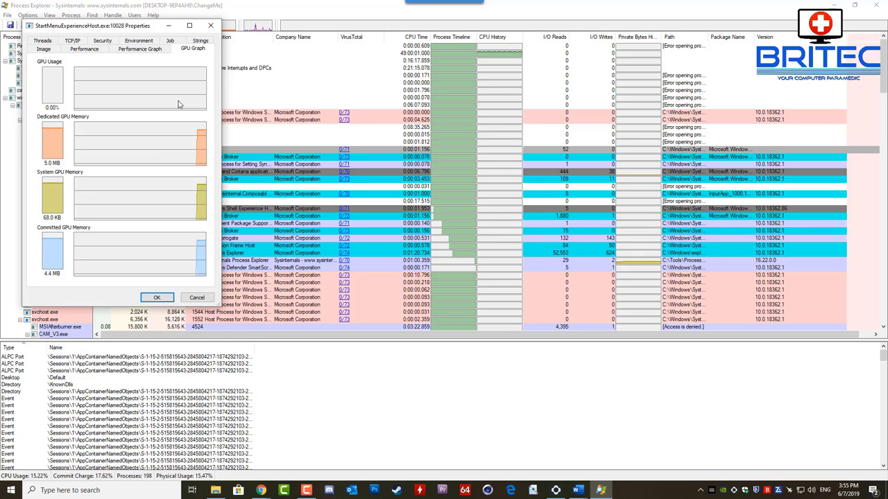
pyautogui.click(210, 26)
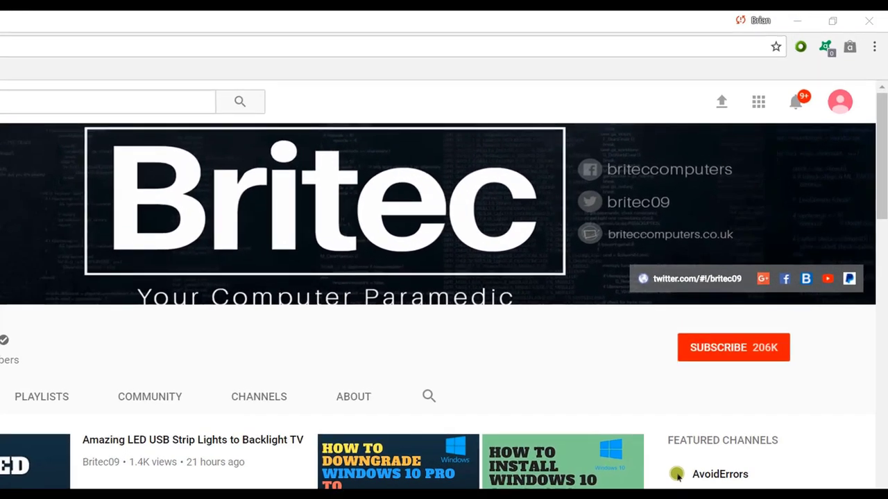
pyautogui.click(745, 359)
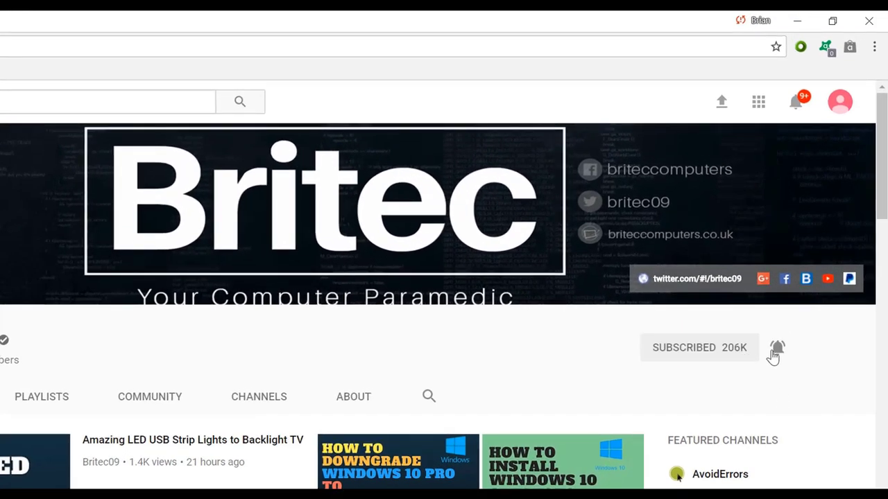